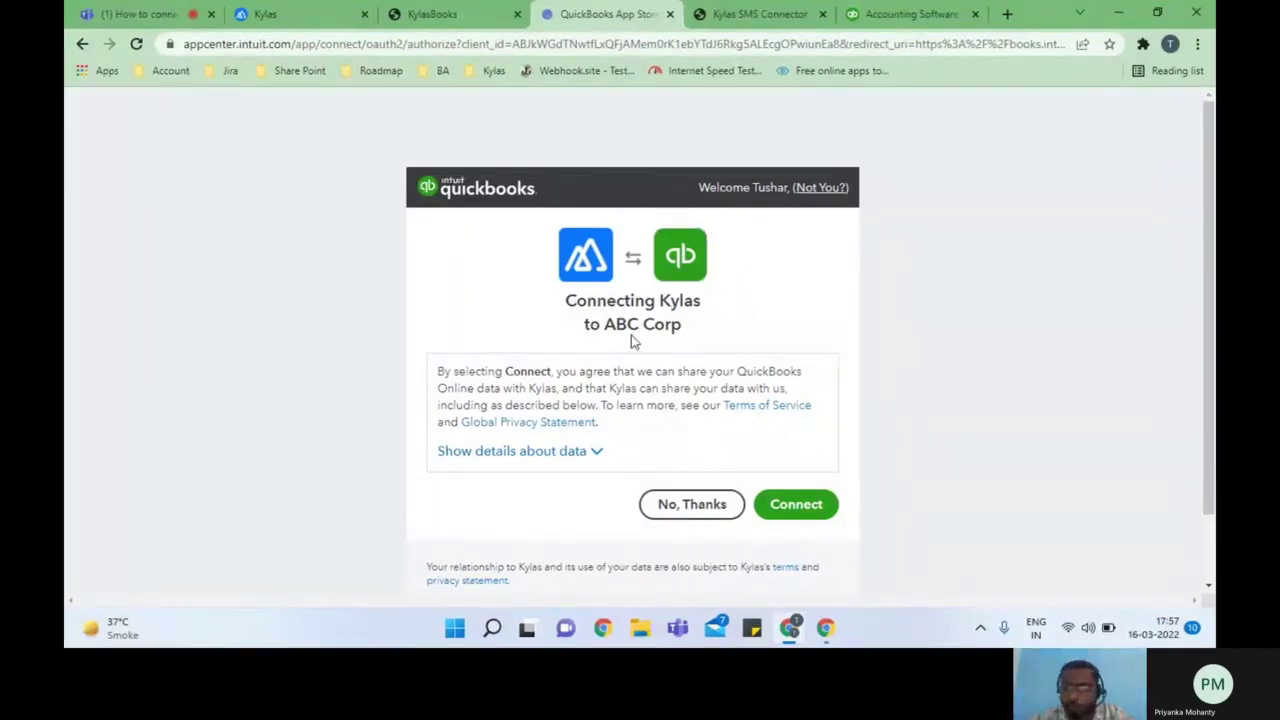
# Authorize the connection between Kylas and the ABC Corp company in QuickBooks.
pyautogui.click(798, 512)
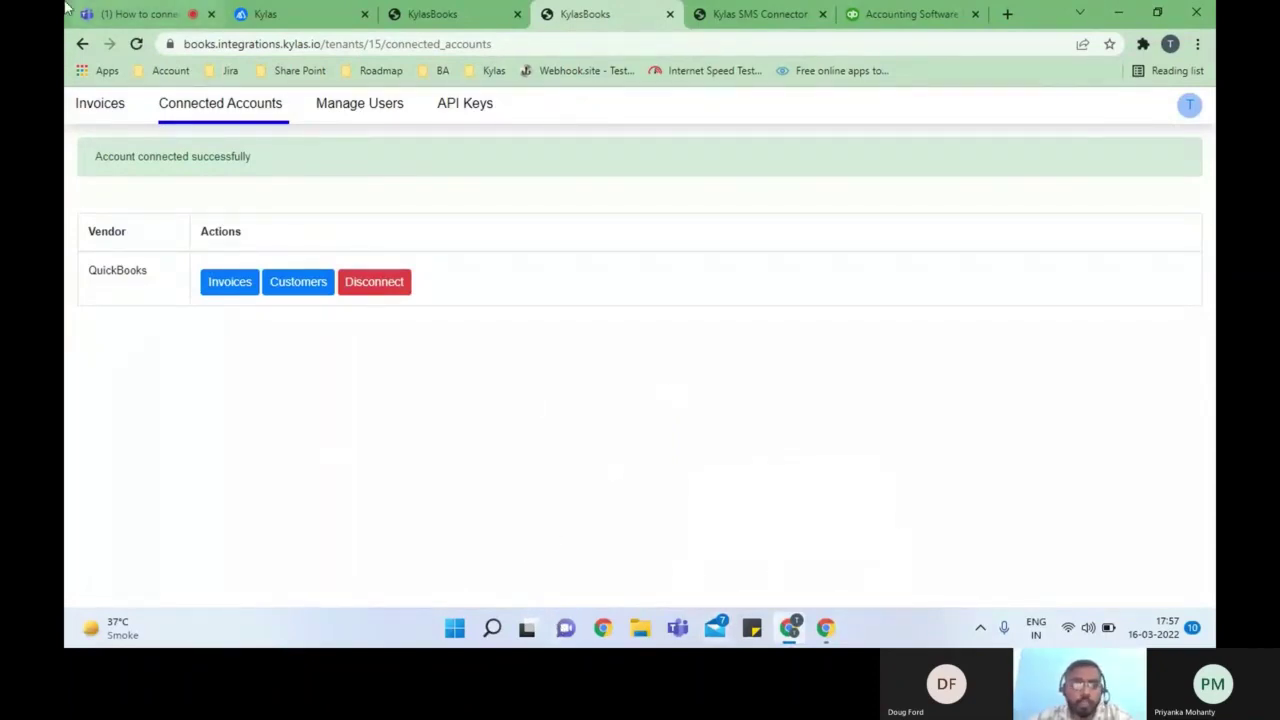
# Mute the microphone and turn off the camera in the Microsoft Teams meeting.
pyautogui.click(100, 14)
pyautogui.click(600, 476)
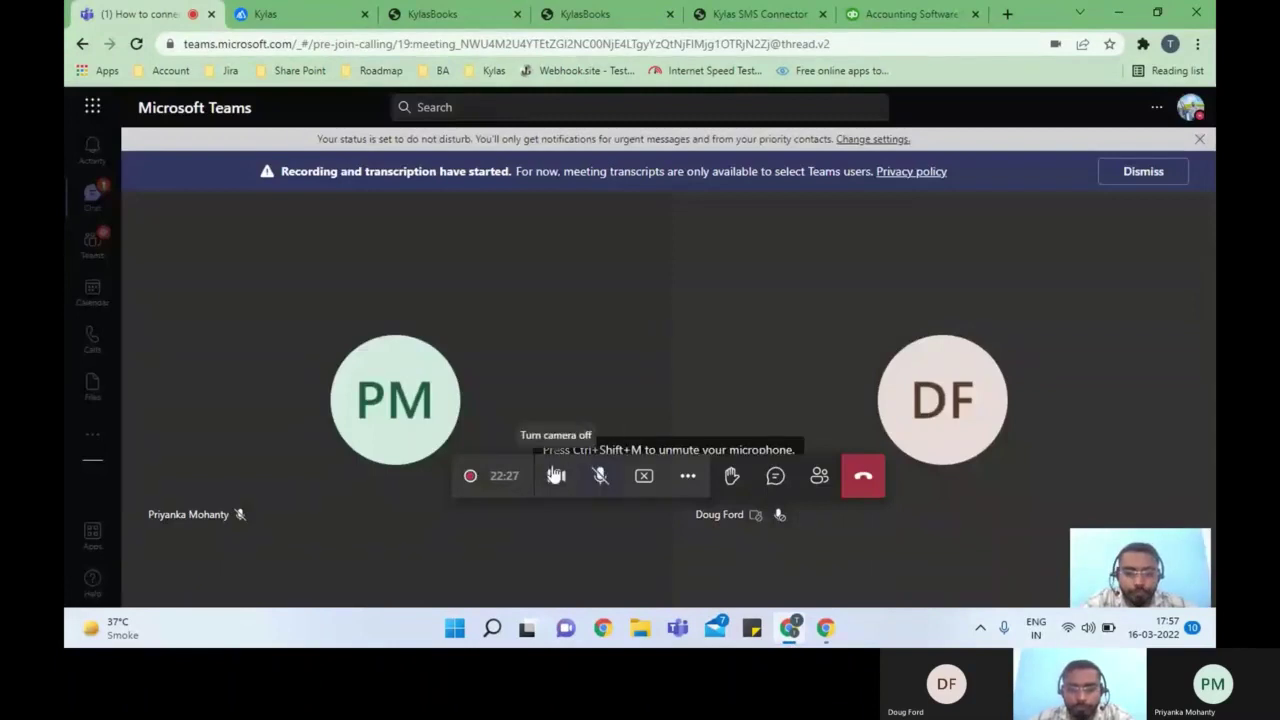
pyautogui.click(555, 476)
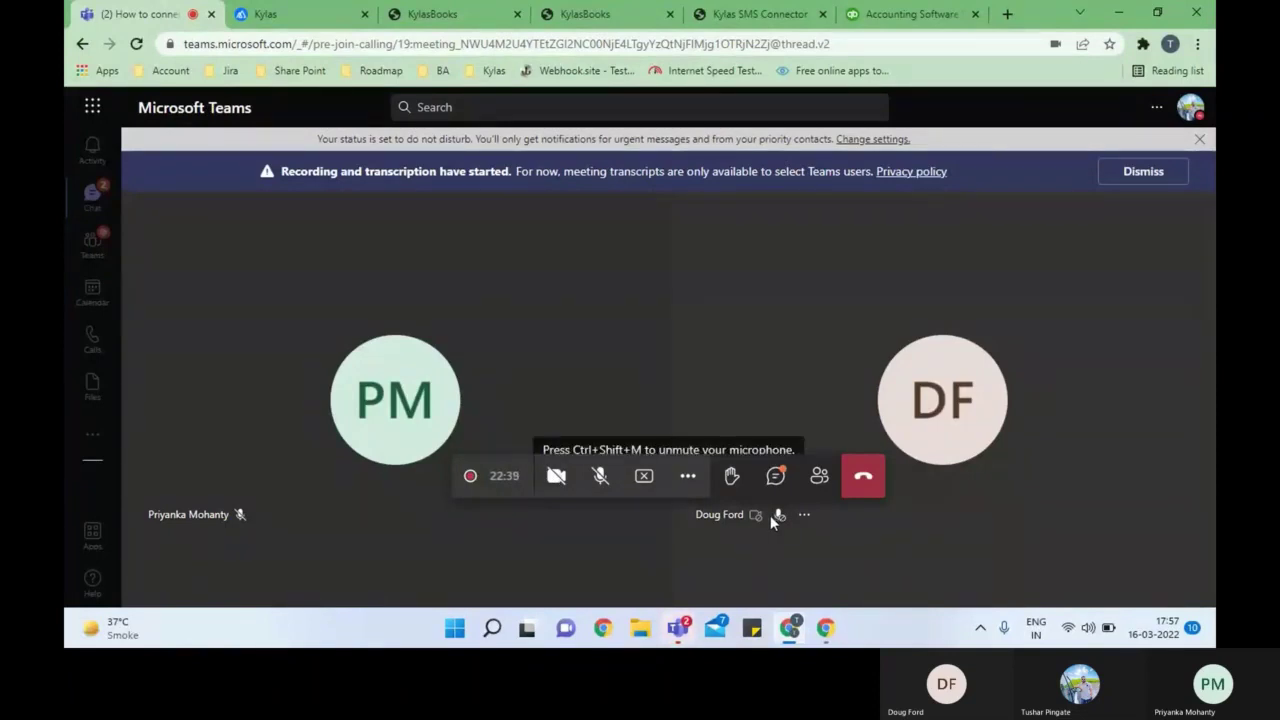
# Switch back to Kylas and open the details of the Quickbooks invoicing app in the Kylas Marketplace.
pyautogui.hotkey('ctrl', '3')
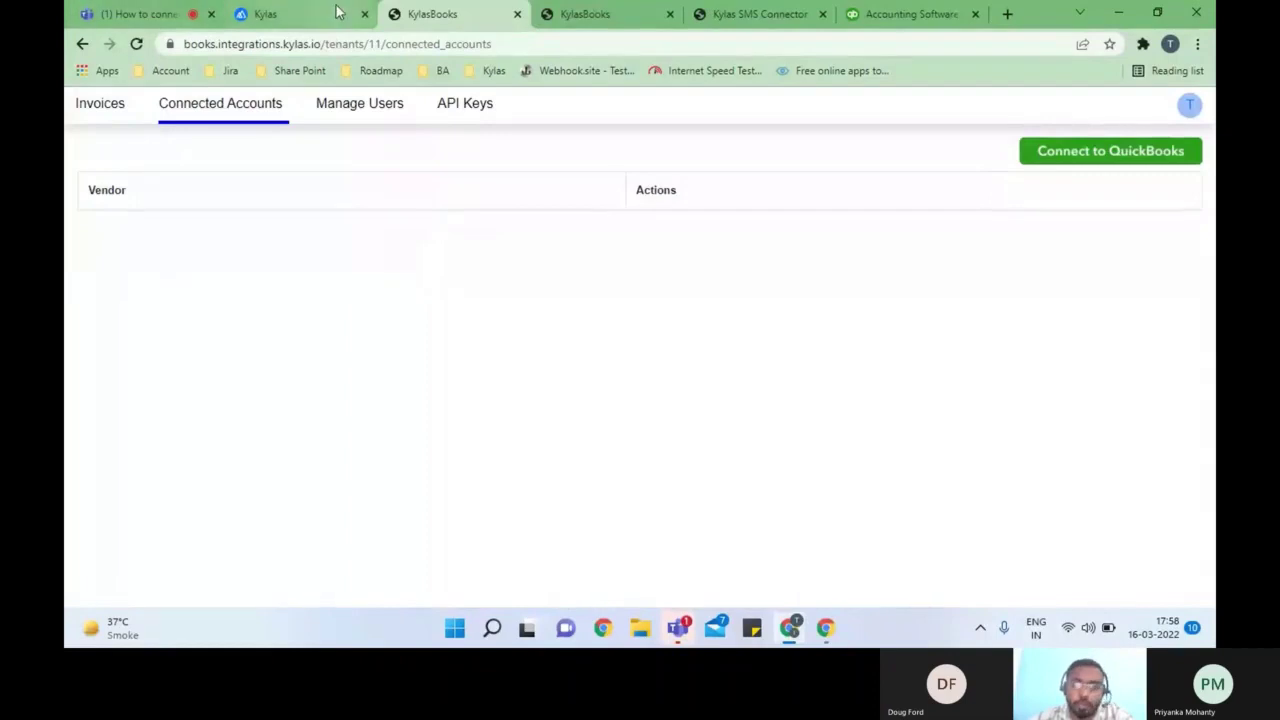
pyautogui.click(300, 14)
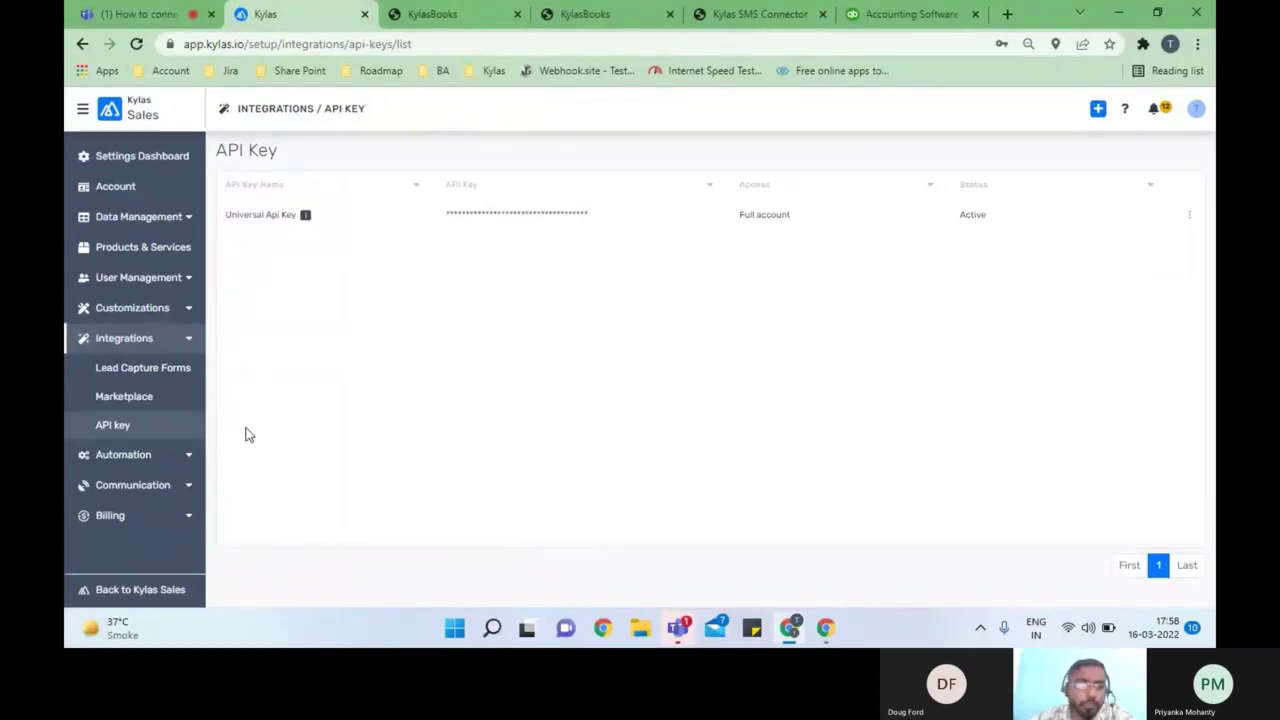
pyautogui.click(82, 117)
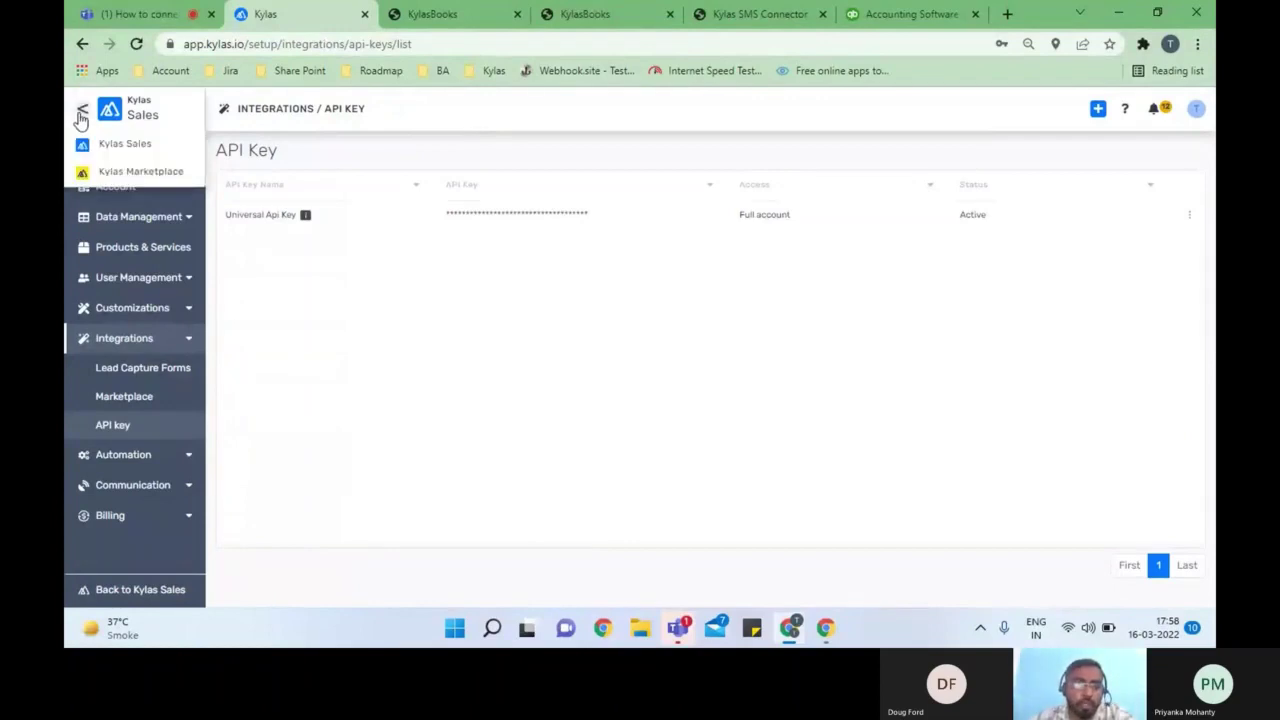
pyautogui.click(120, 173)
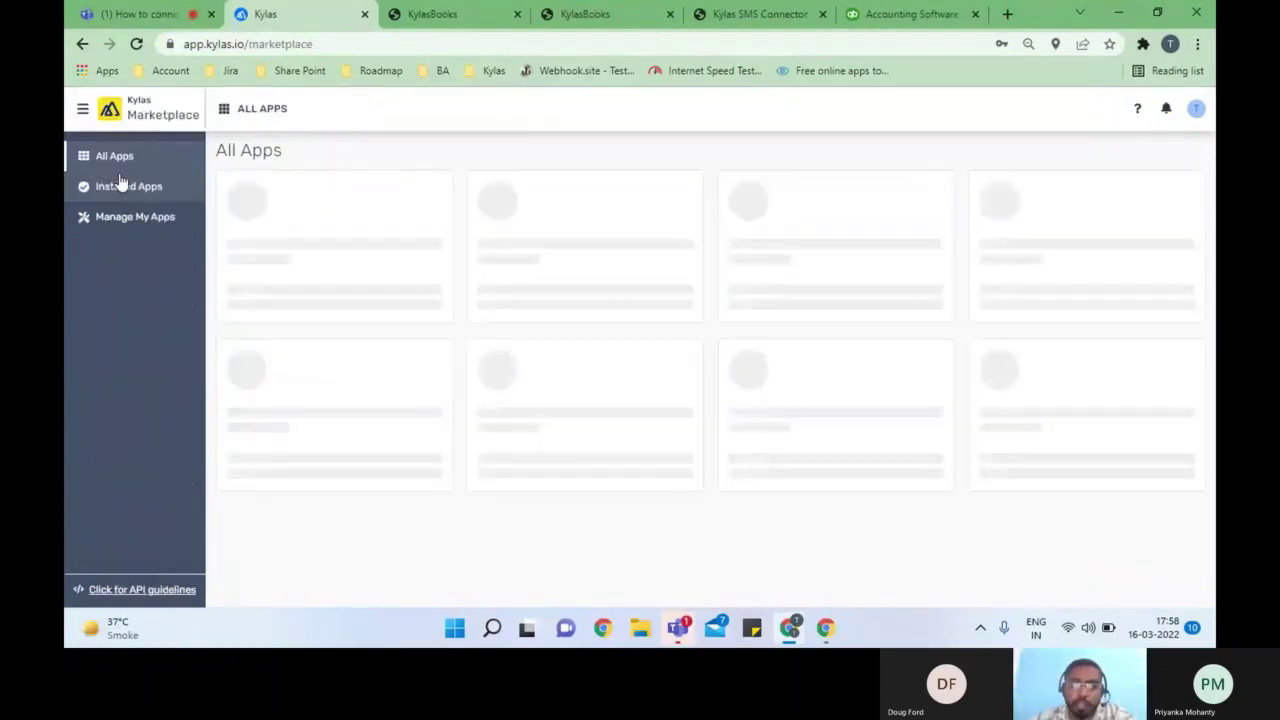
pyautogui.scroll(-2, 640, 523)
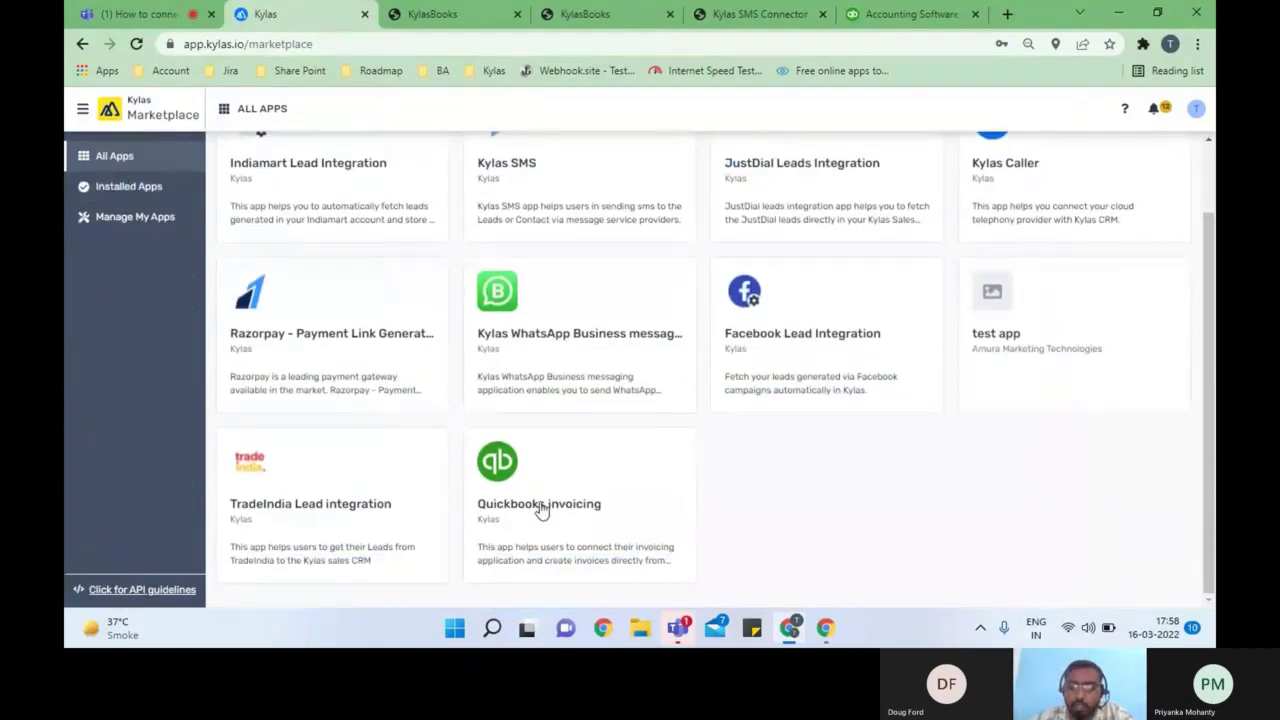
pyautogui.click(631, 489)
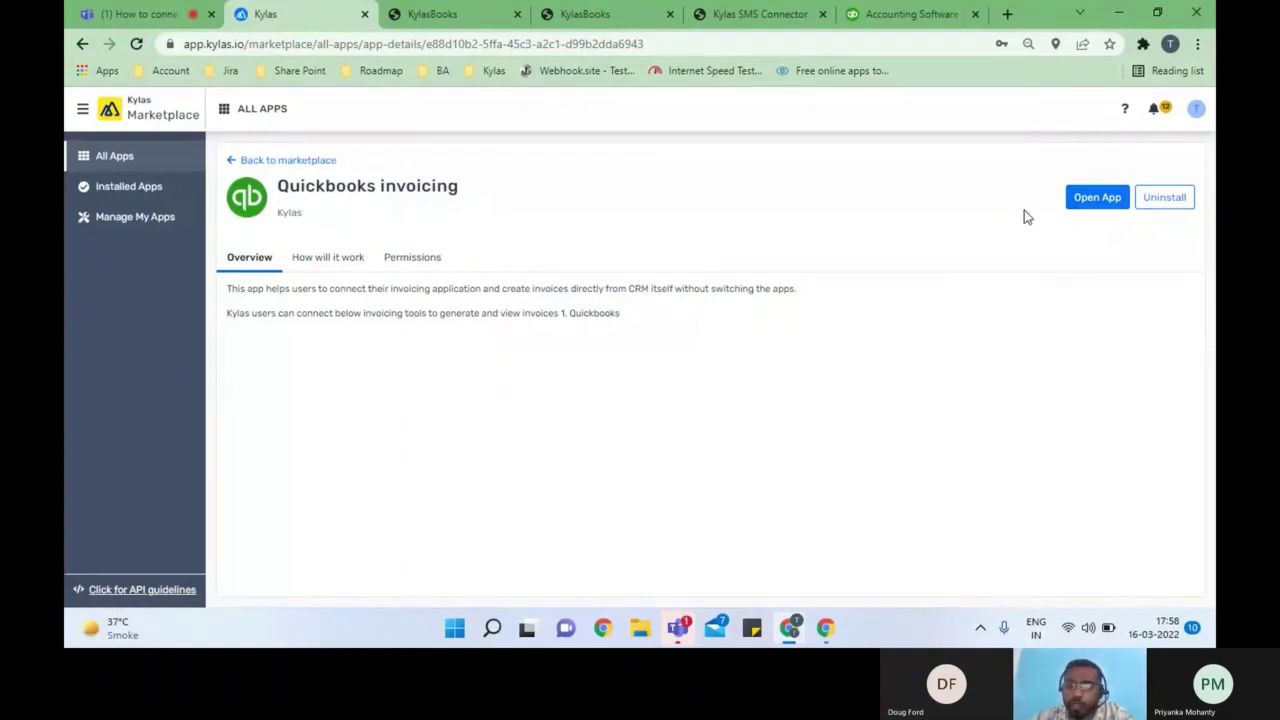
# Return to the connected KylasBooks account and open its API key settings.
pyautogui.click(769, 16)
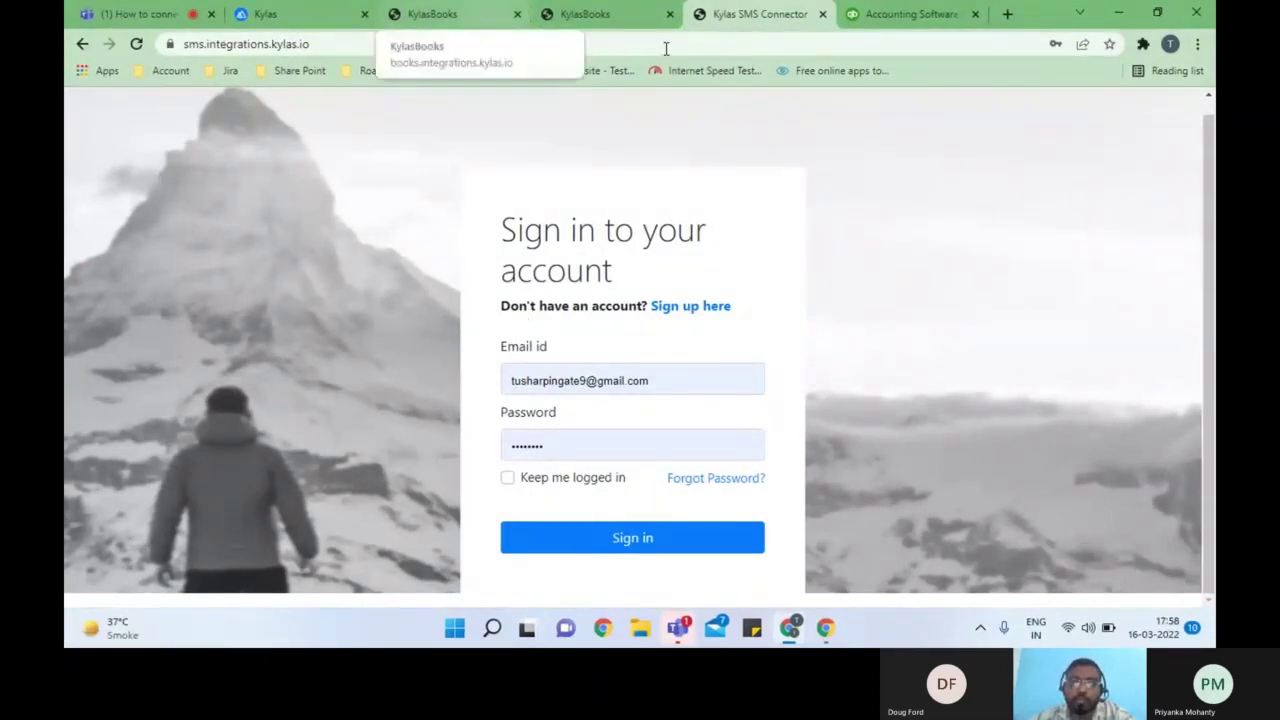
pyautogui.click(588, 16)
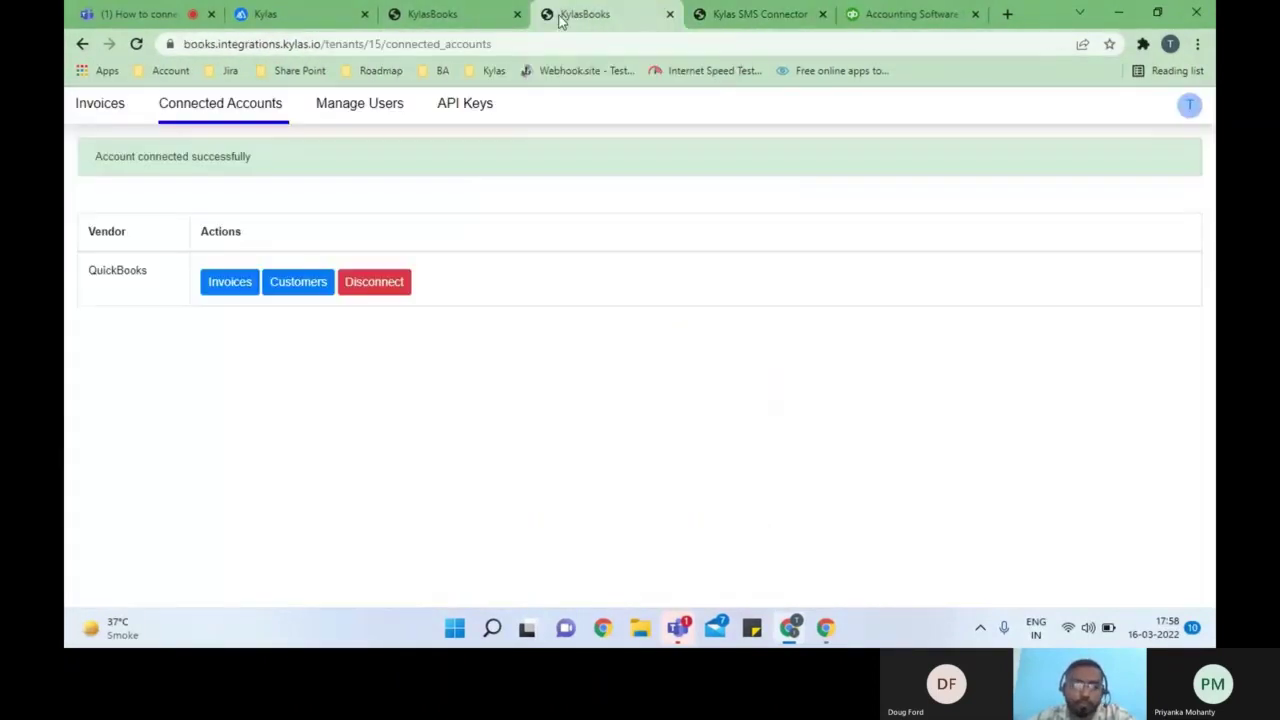
pyautogui.click(462, 115)
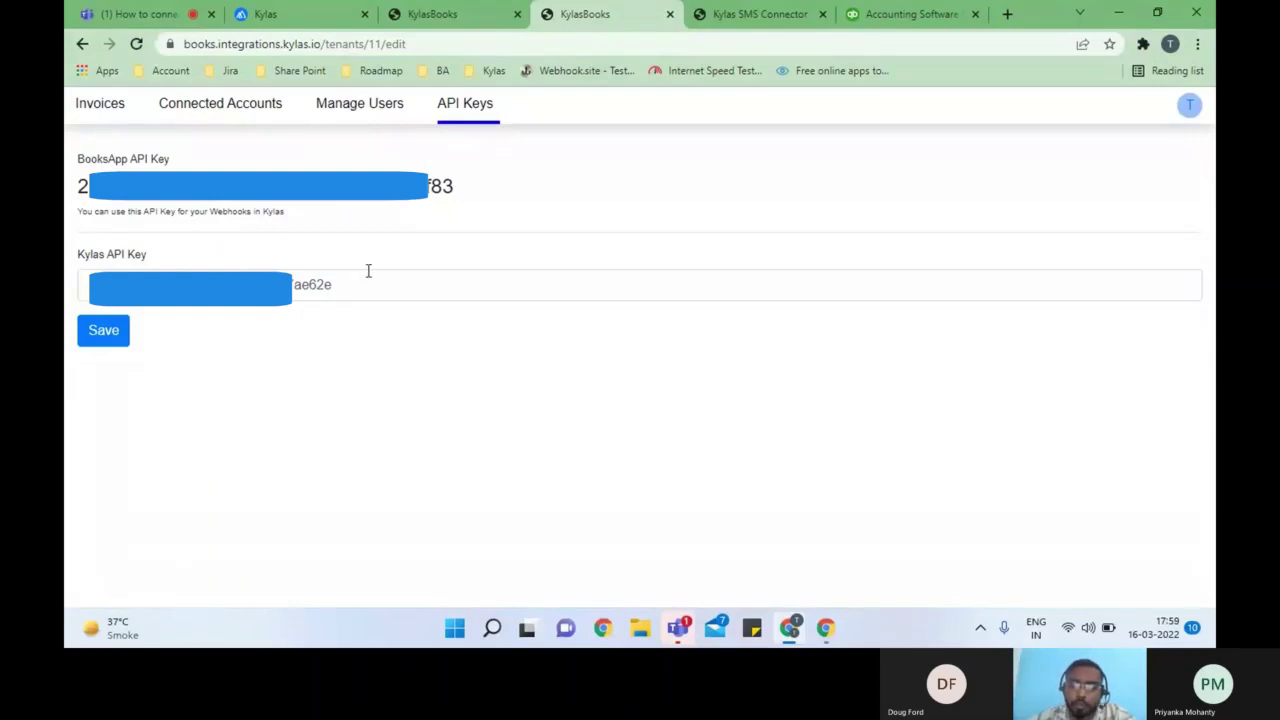
pyautogui.click(82, 332)
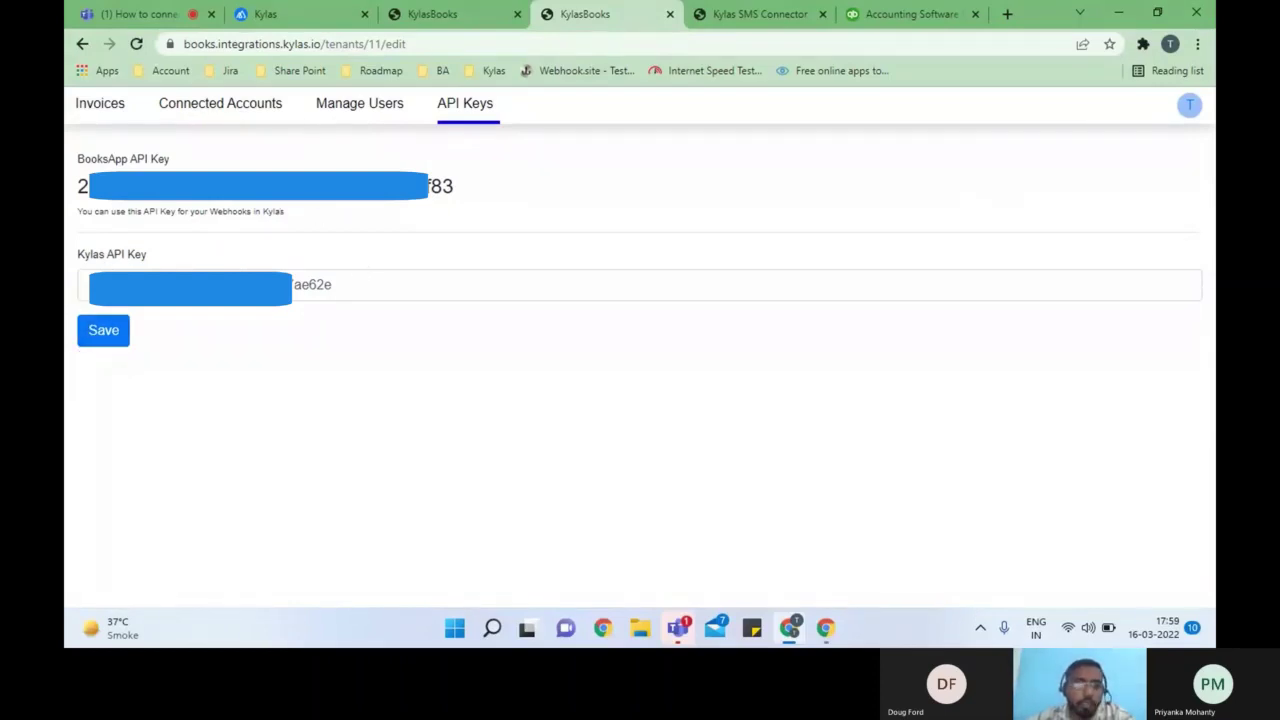
# Go back to Kylas Sales and open the integration API key list in the CRM settings.
pyautogui.click(256, 13)
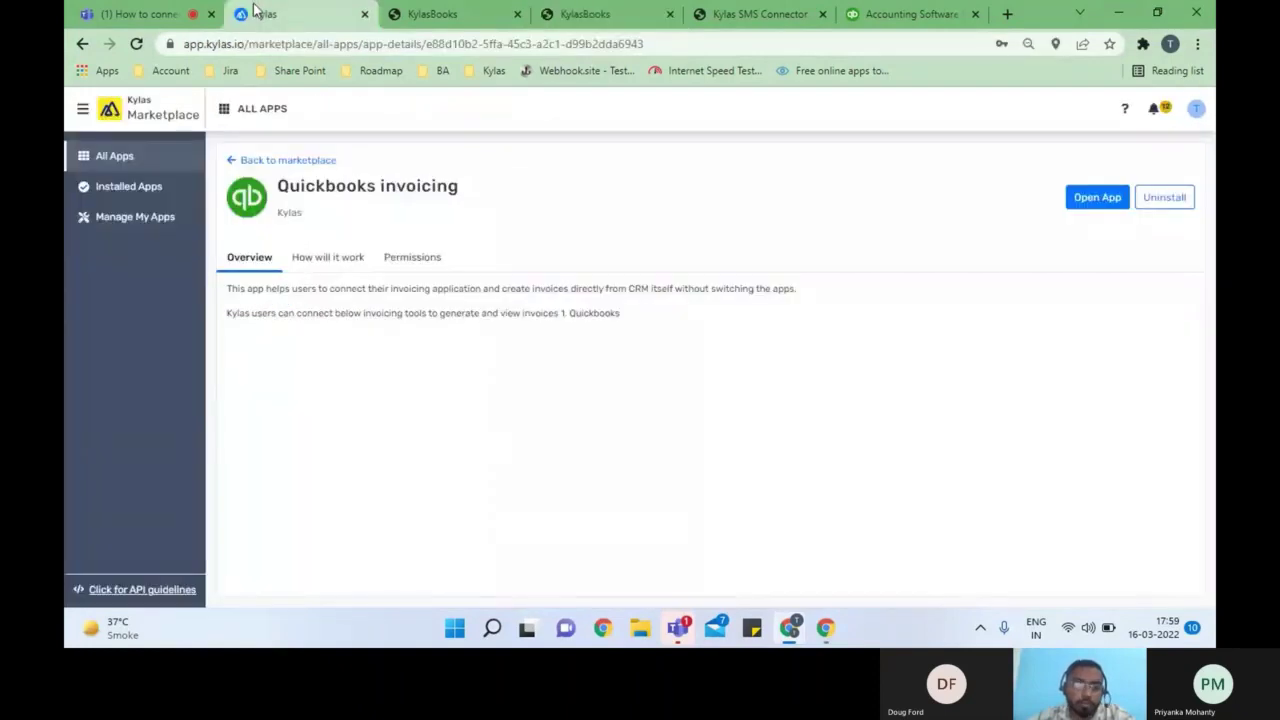
pyautogui.click(83, 110)
pyautogui.click(115, 147)
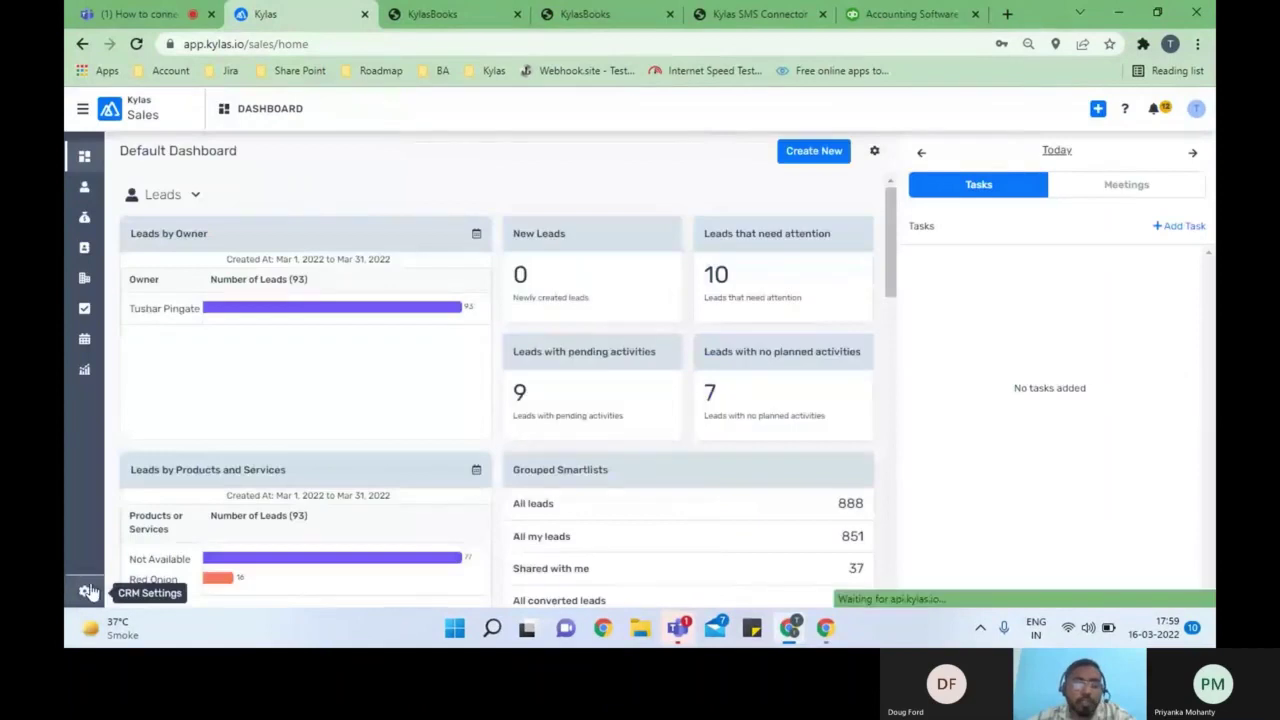
pyautogui.click(89, 592)
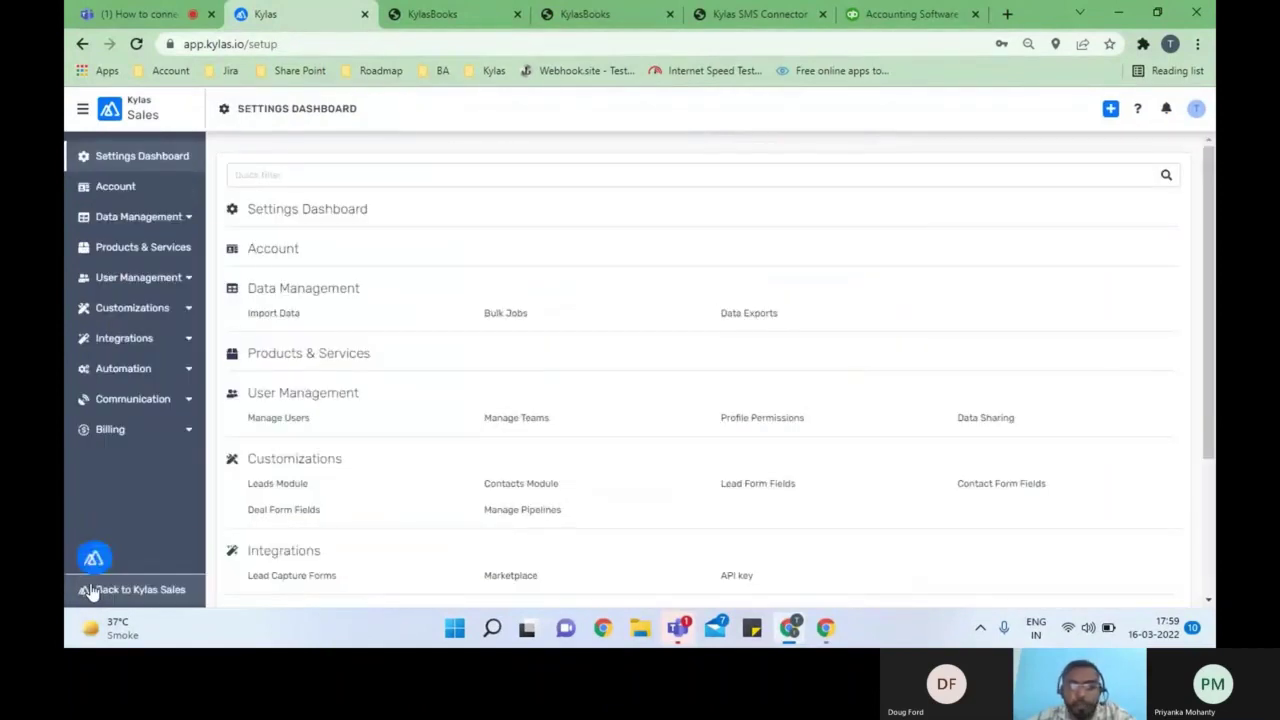
pyautogui.scroll(-1, 590, 497)
pyautogui.scroll(-1, 590, 497)
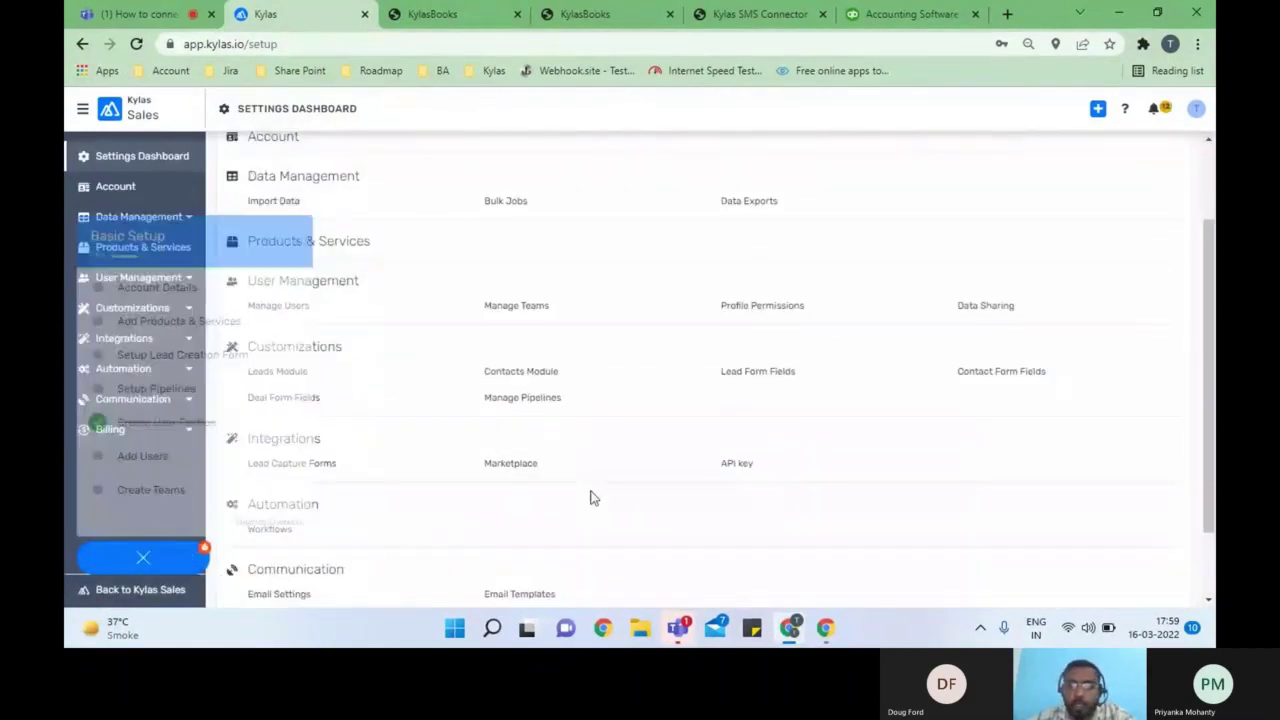
pyautogui.click(736, 463)
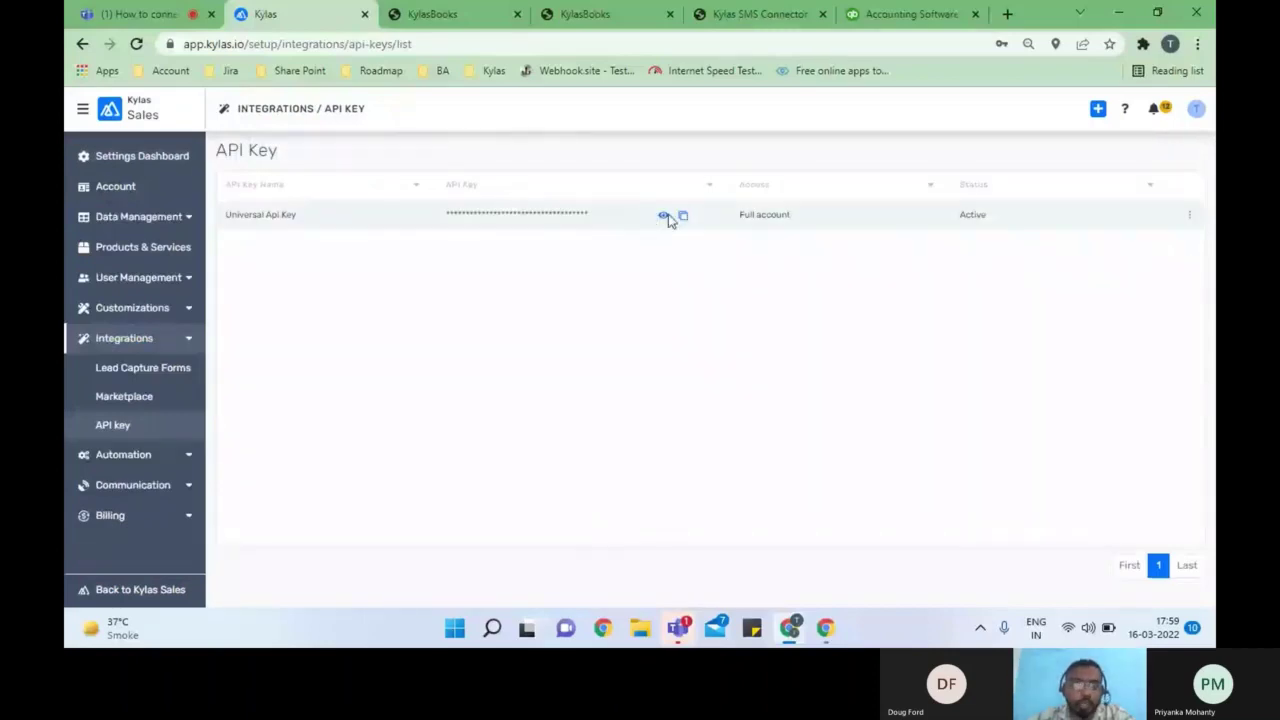
# Save the Kylas API key in KylasBooks and view the connected accounts.
pyautogui.click(585, 14)
pyautogui.click(115, 331)
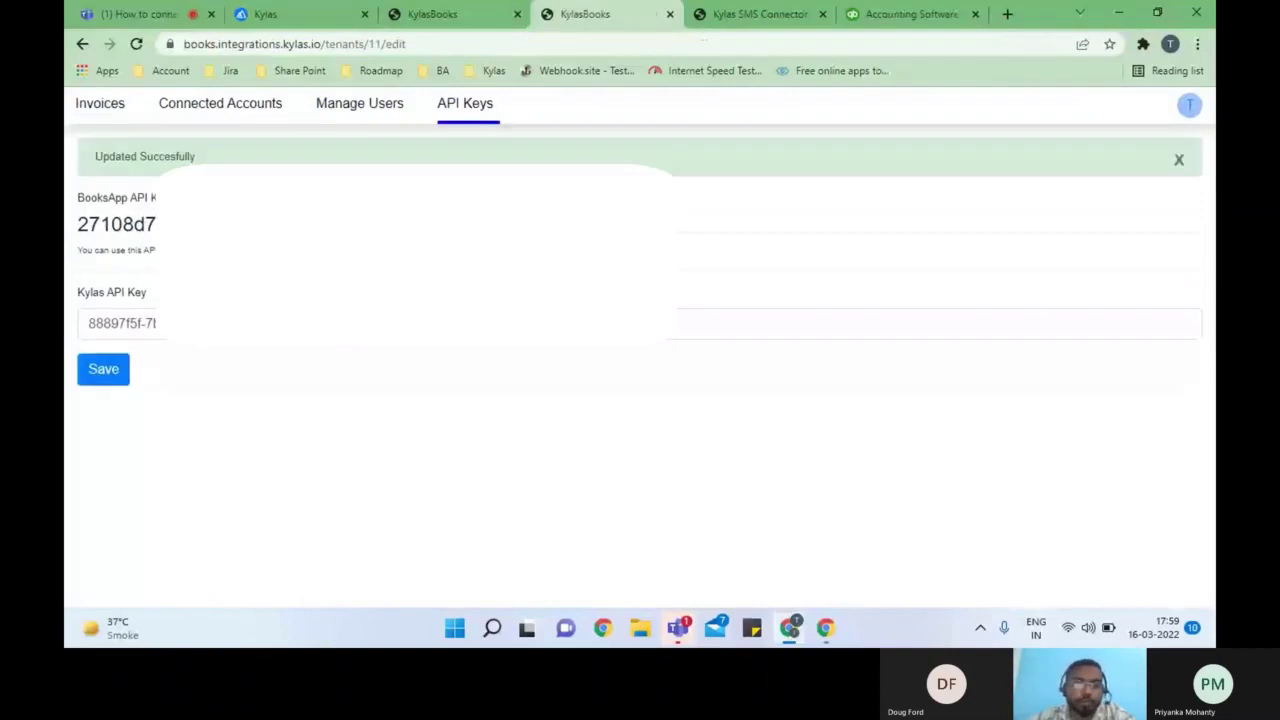
pyautogui.click(242, 112)
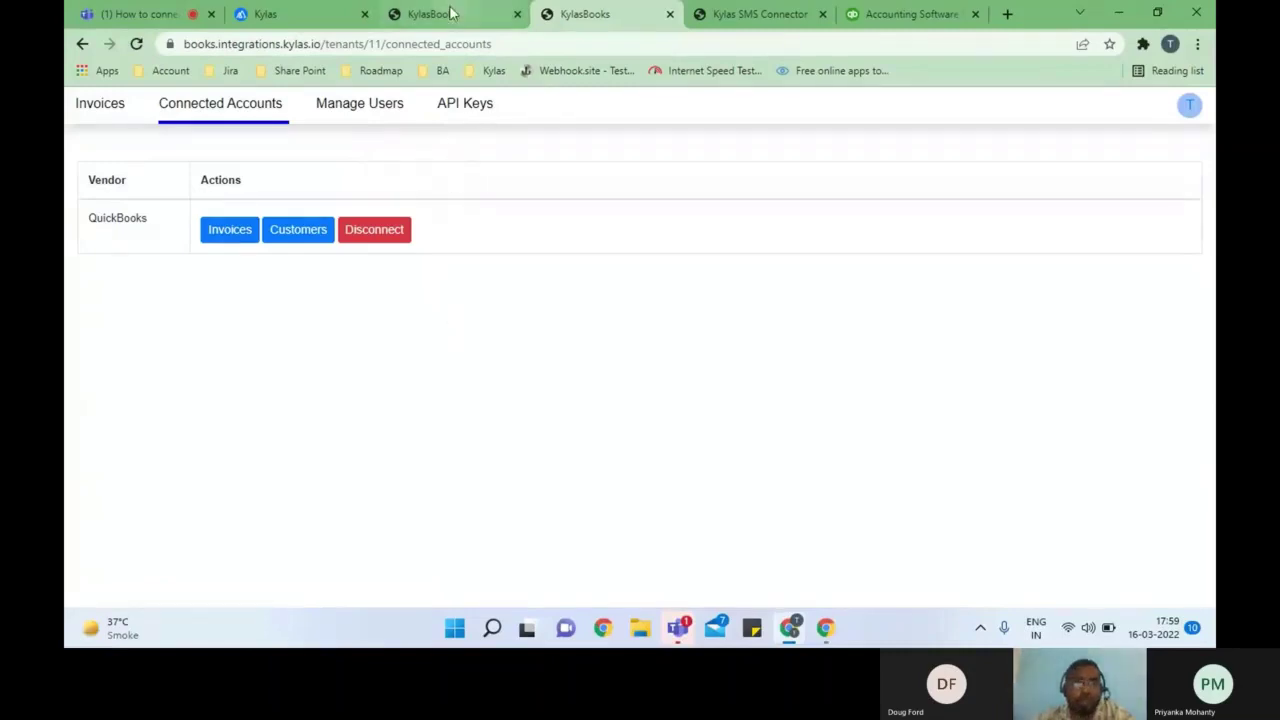
# Return from the Kylas API key settings to the Kylas Sales dashboard.
pyautogui.click(328, 10)
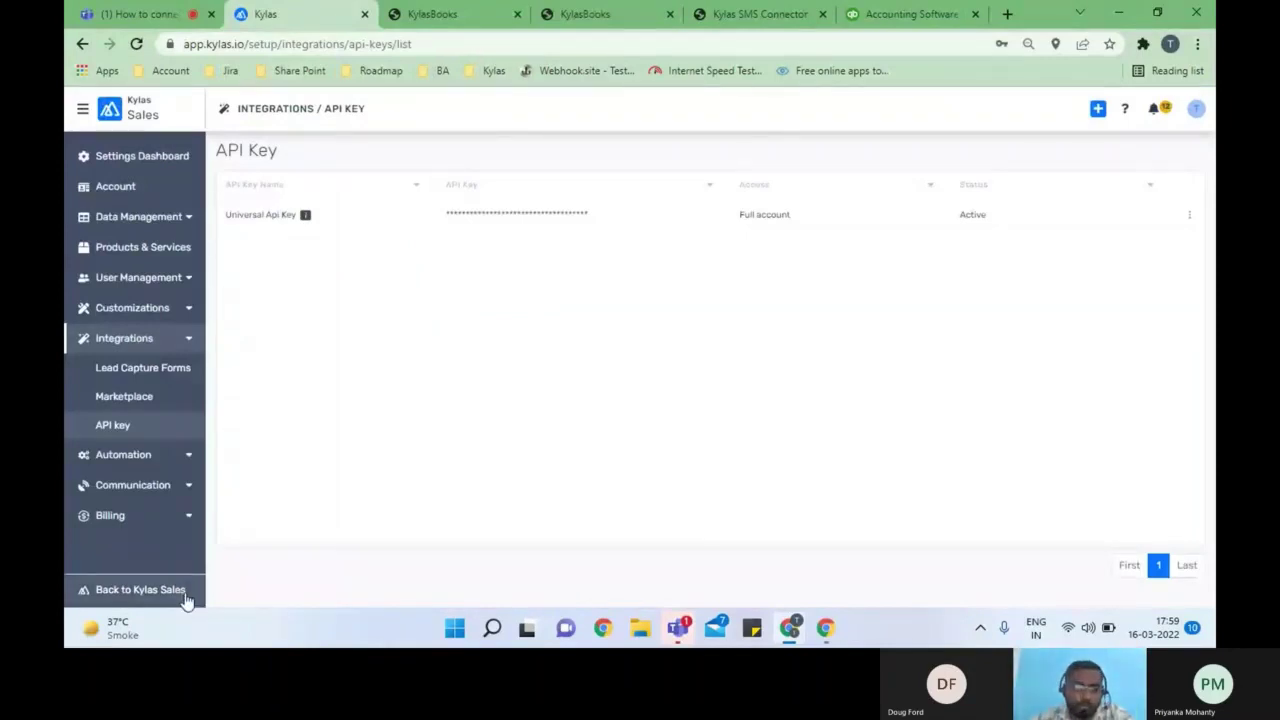
pyautogui.click(140, 590)
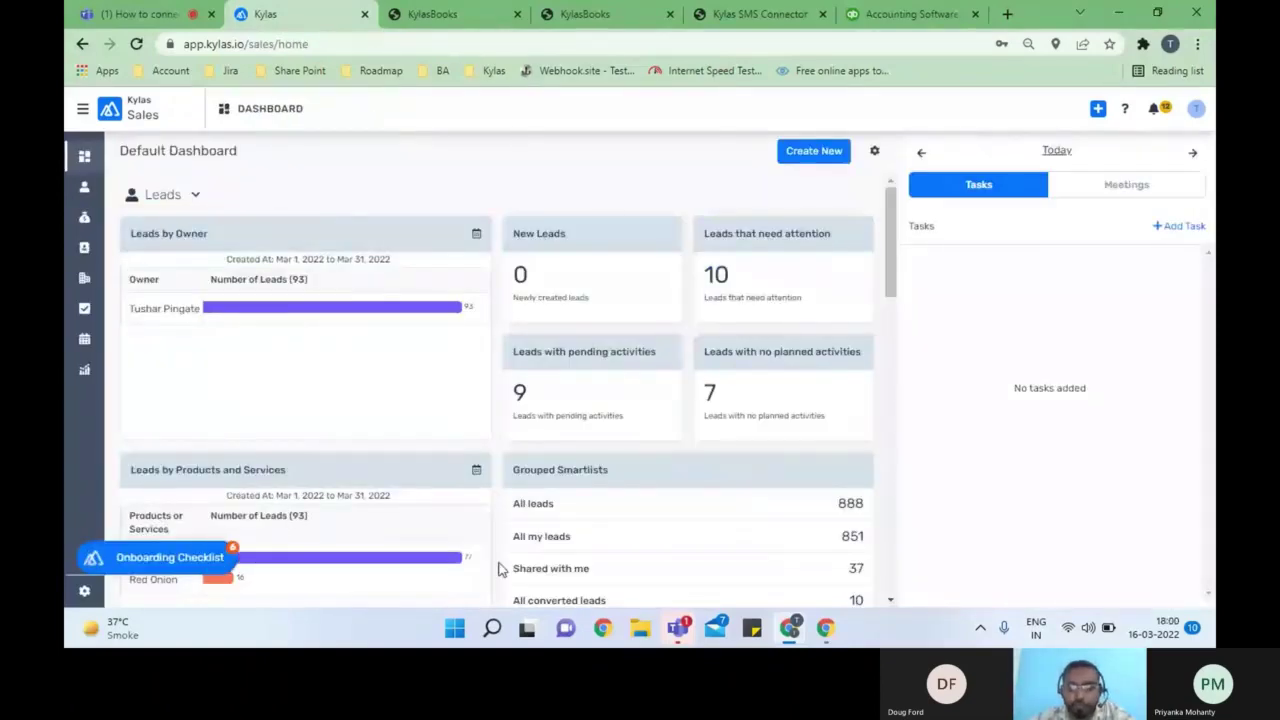
pyautogui.click(680, 628)
pyautogui.click(686, 628)
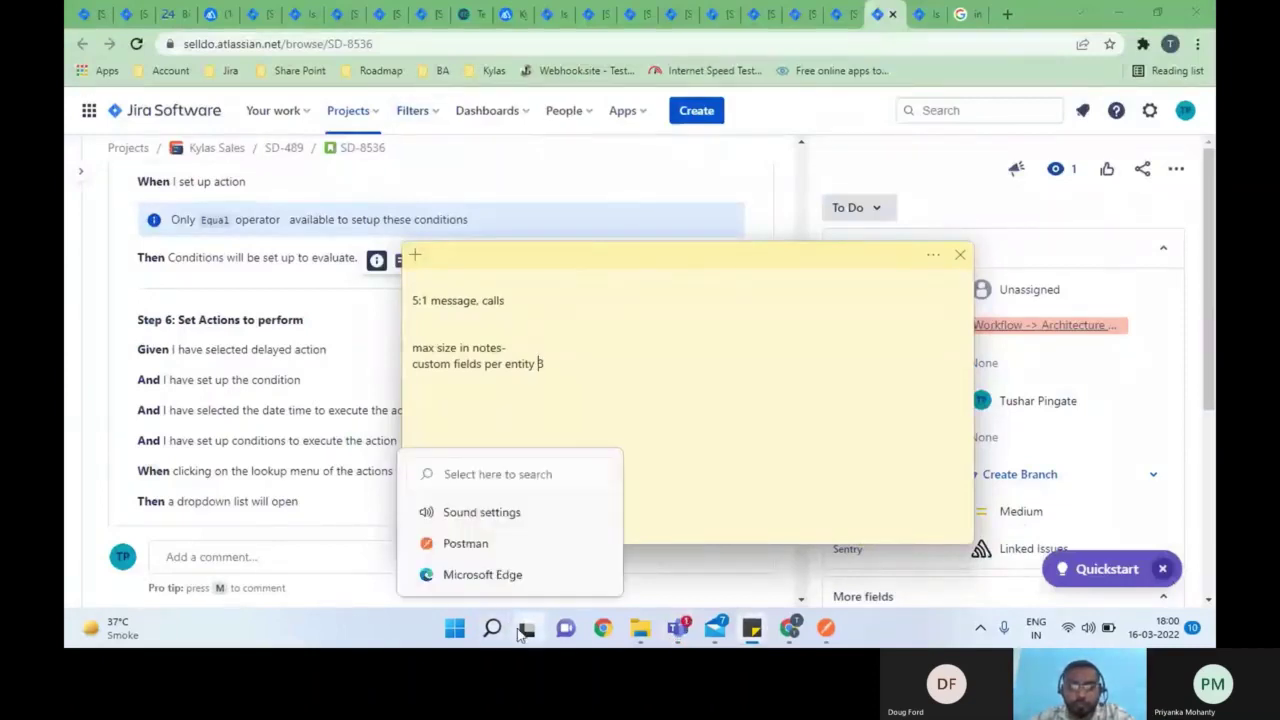
pyautogui.press('super+Tab')
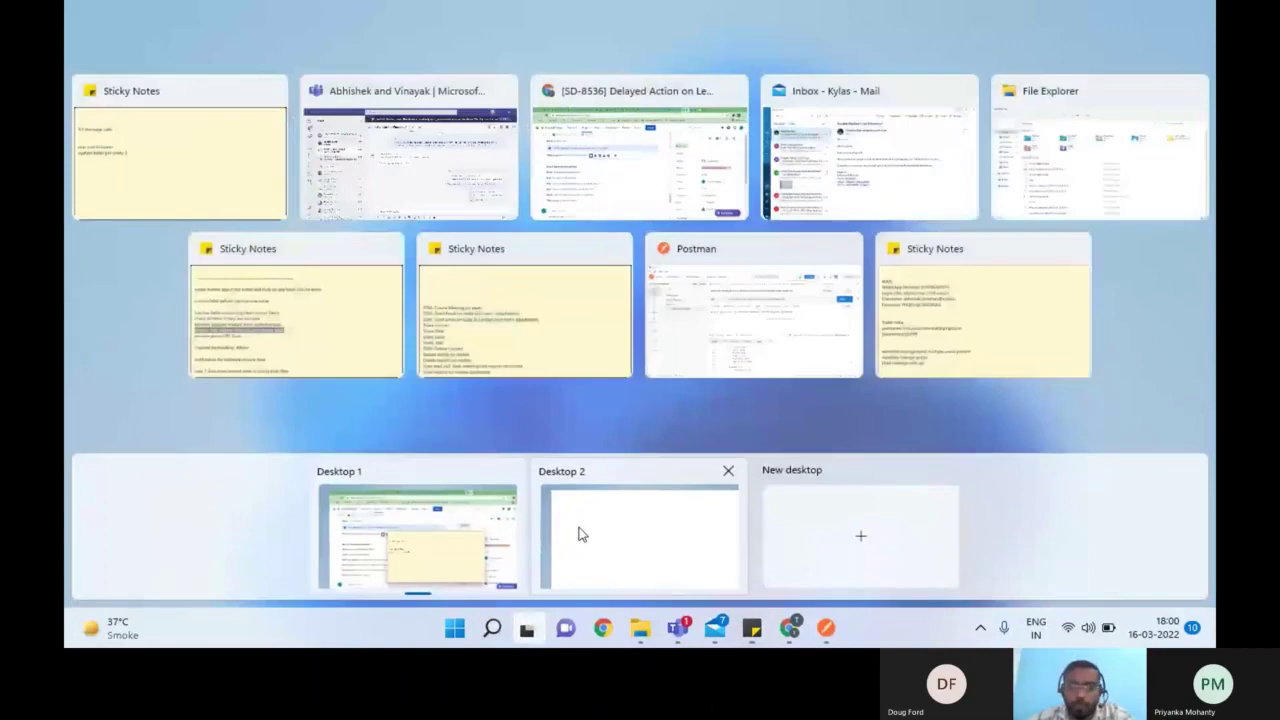
pyautogui.click(578, 534)
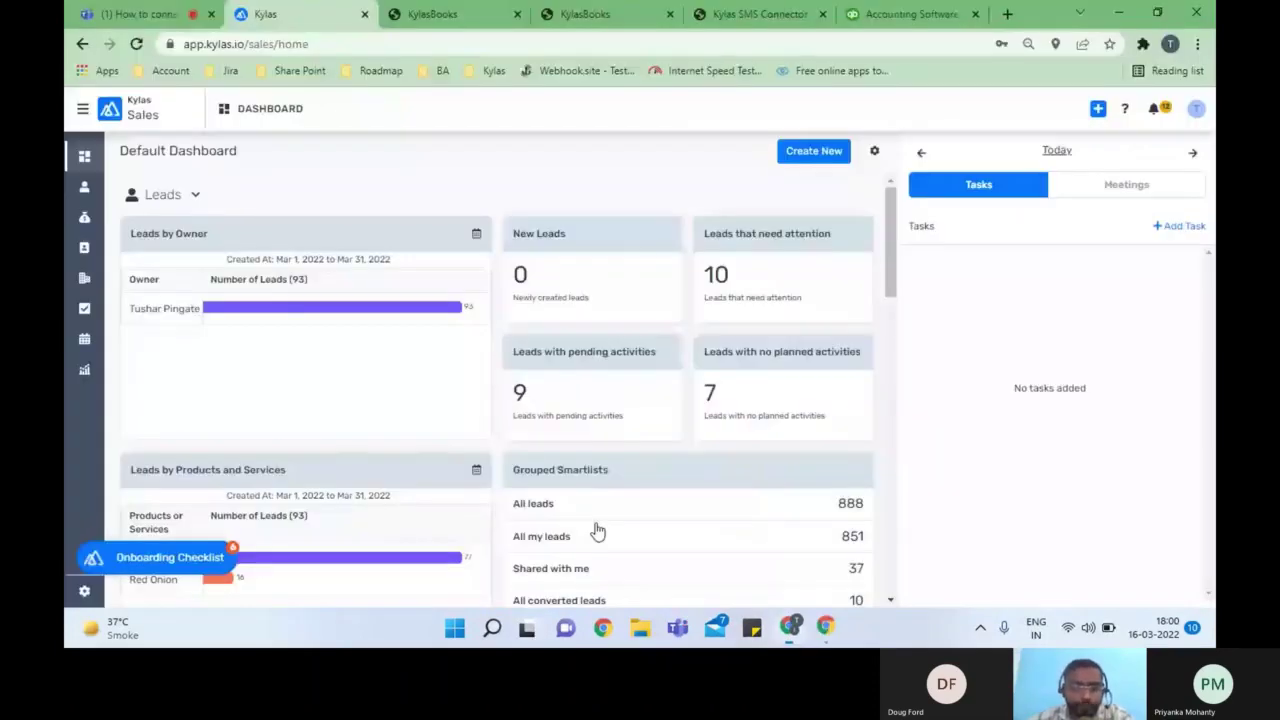
pyautogui.click(140, 14)
pyautogui.click(287, 8)
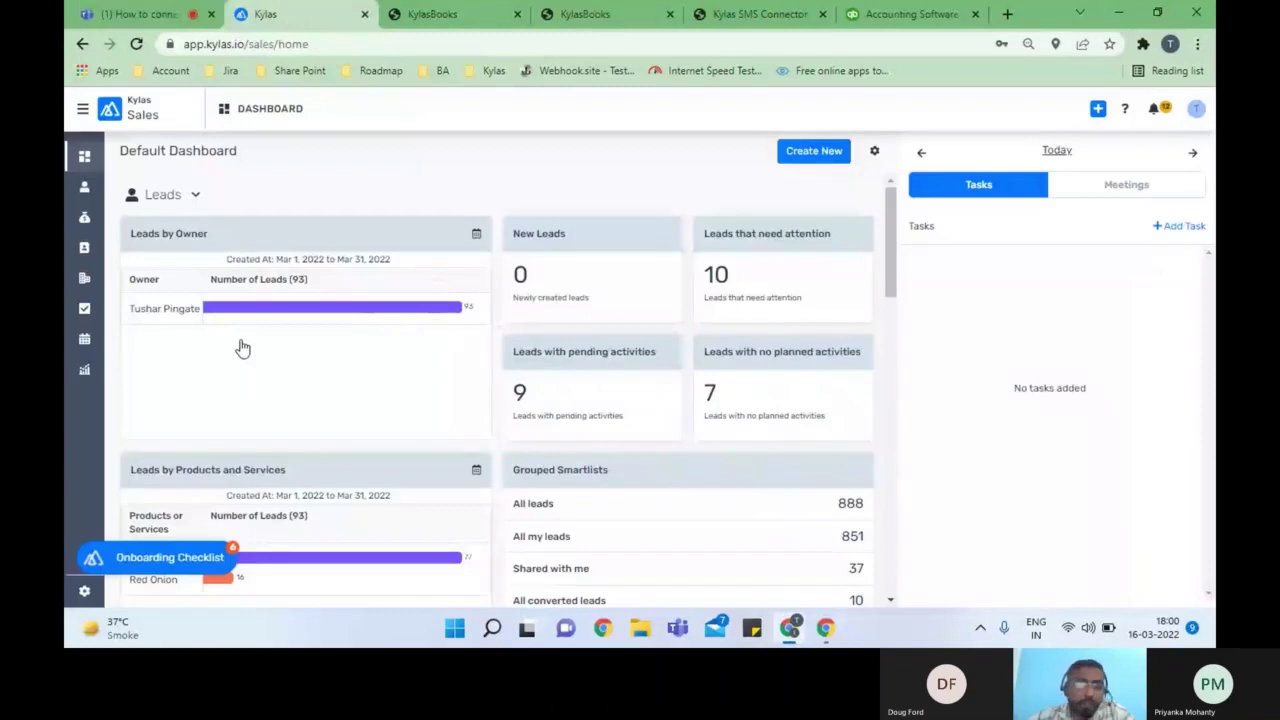
# Open the deal Abc from the deals list and start generating a QB invoice for it.
pyautogui.click(83, 218)
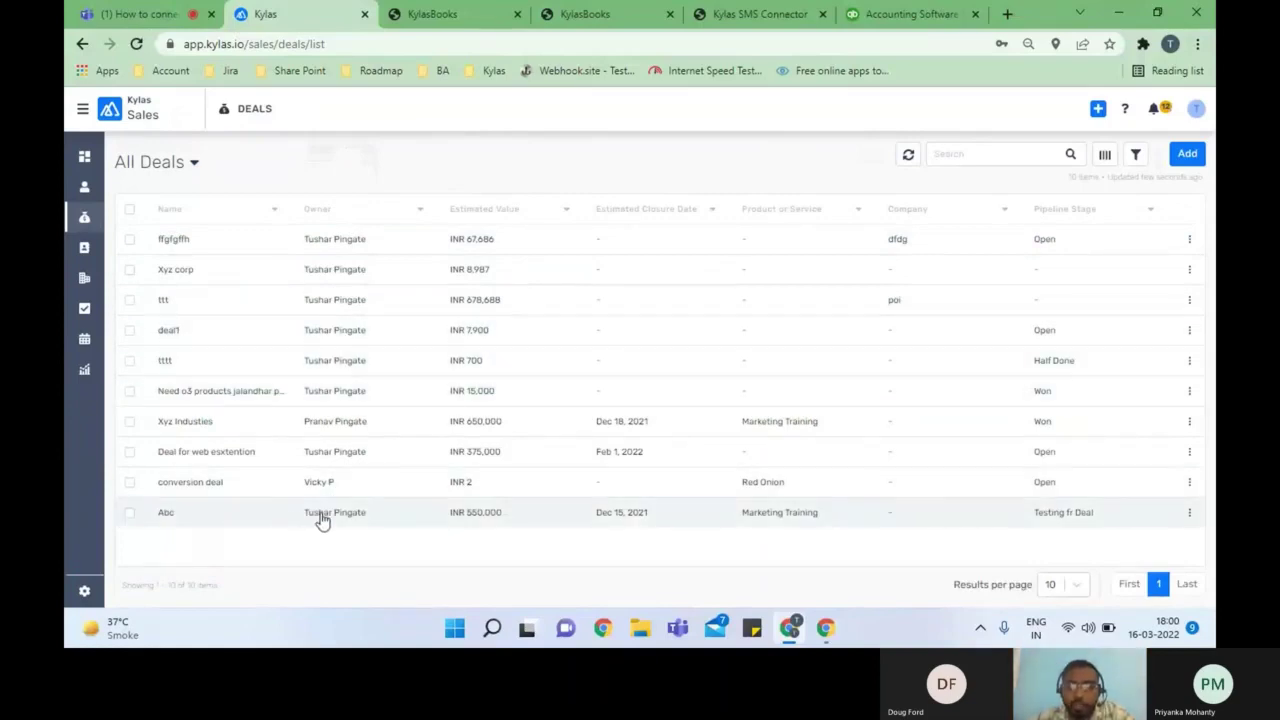
pyautogui.click(371, 518)
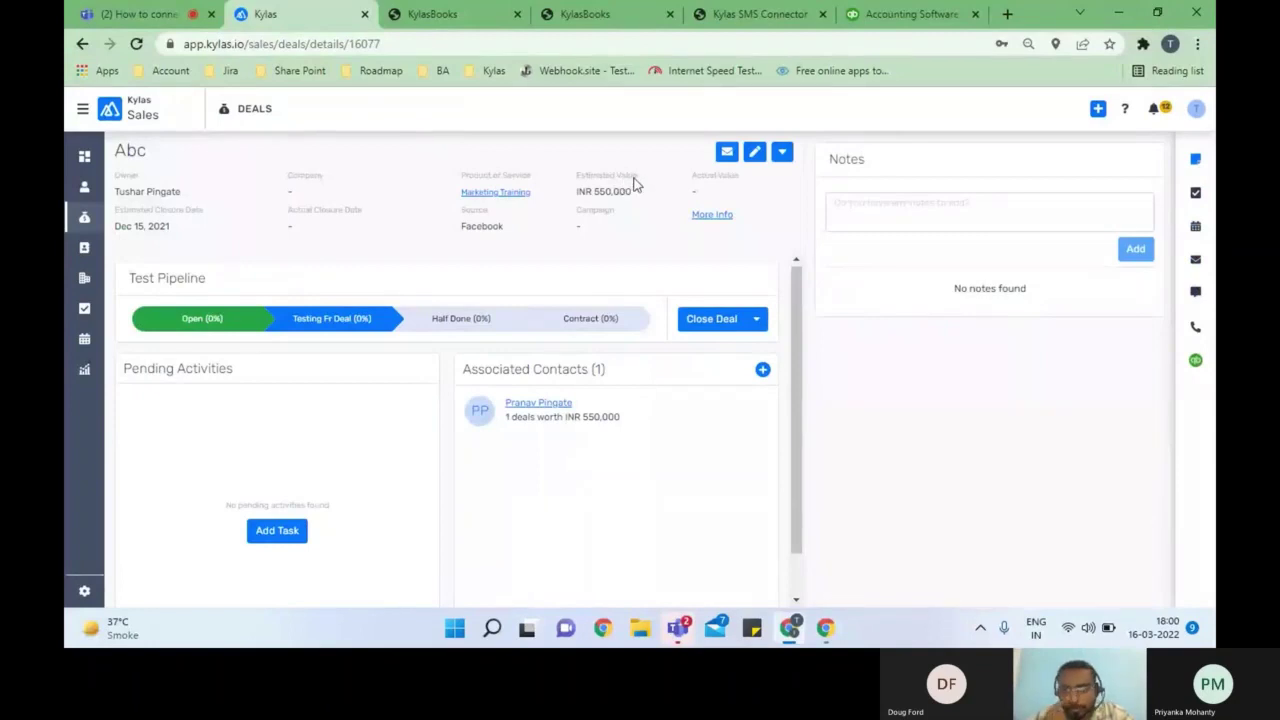
pyautogui.click(783, 153)
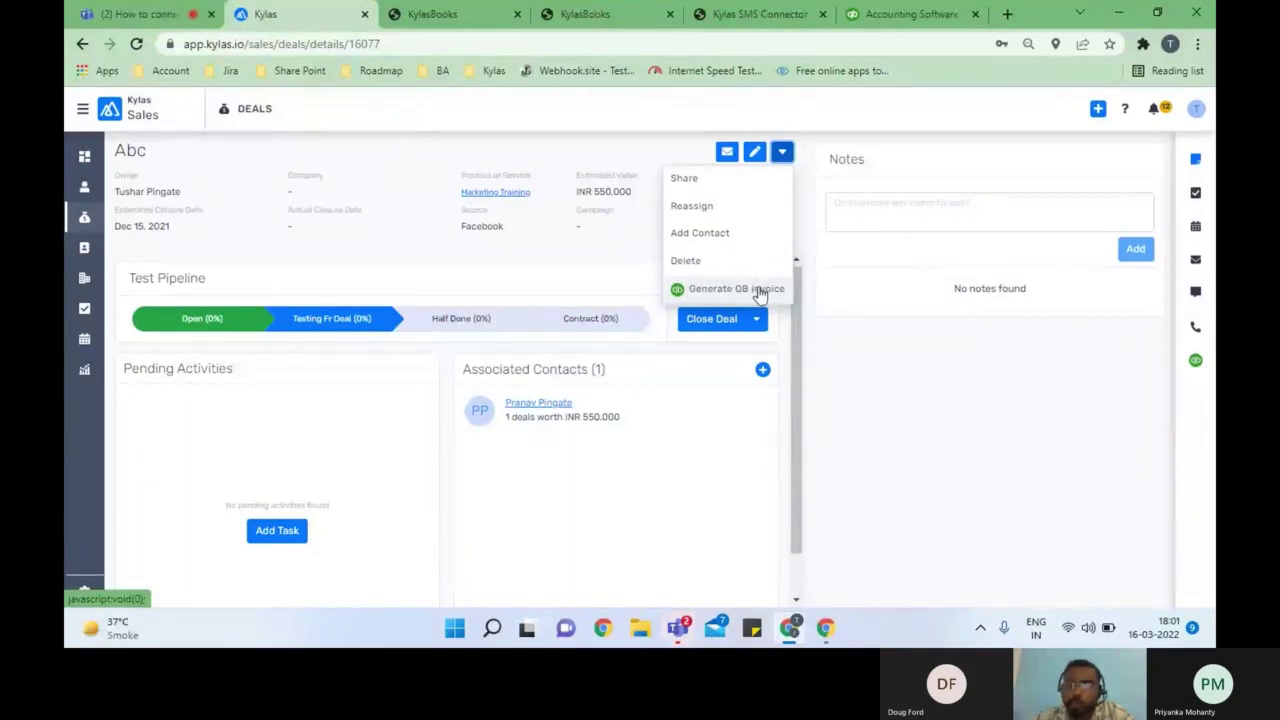
pyautogui.click(696, 290)
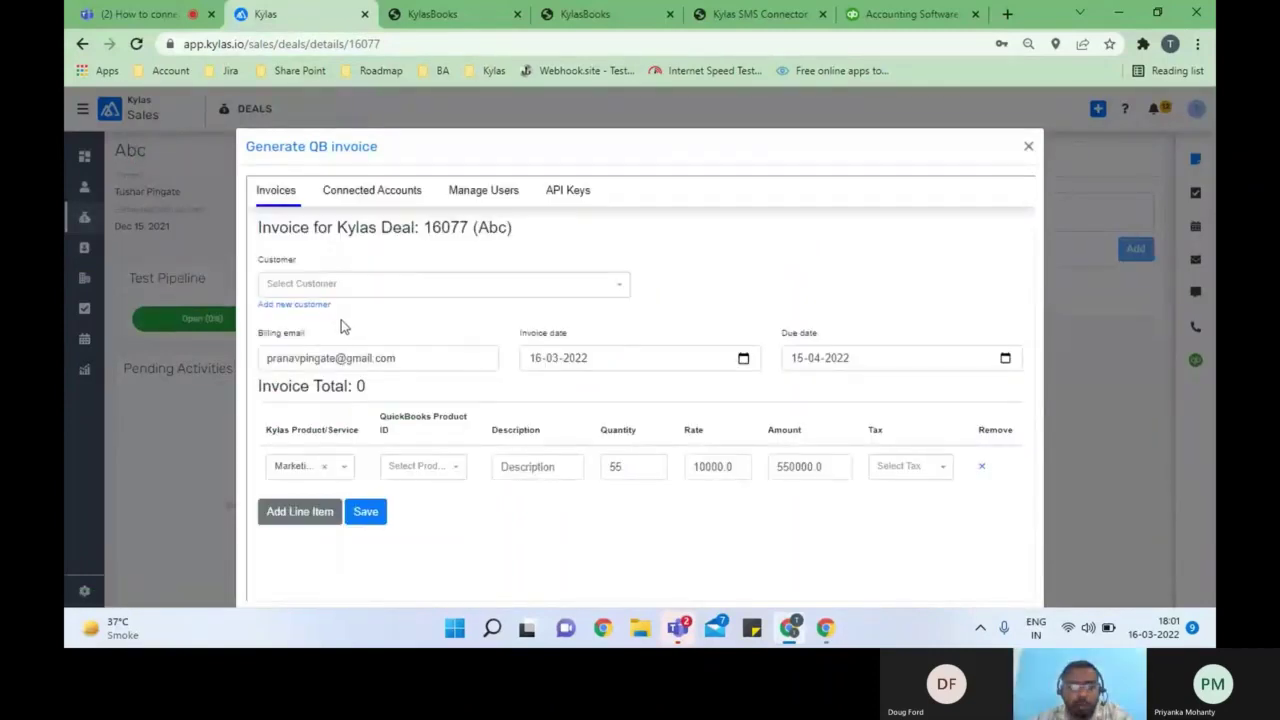
# Check the invoice's available customers and open the form for adding a new customer.
pyautogui.click(322, 284)
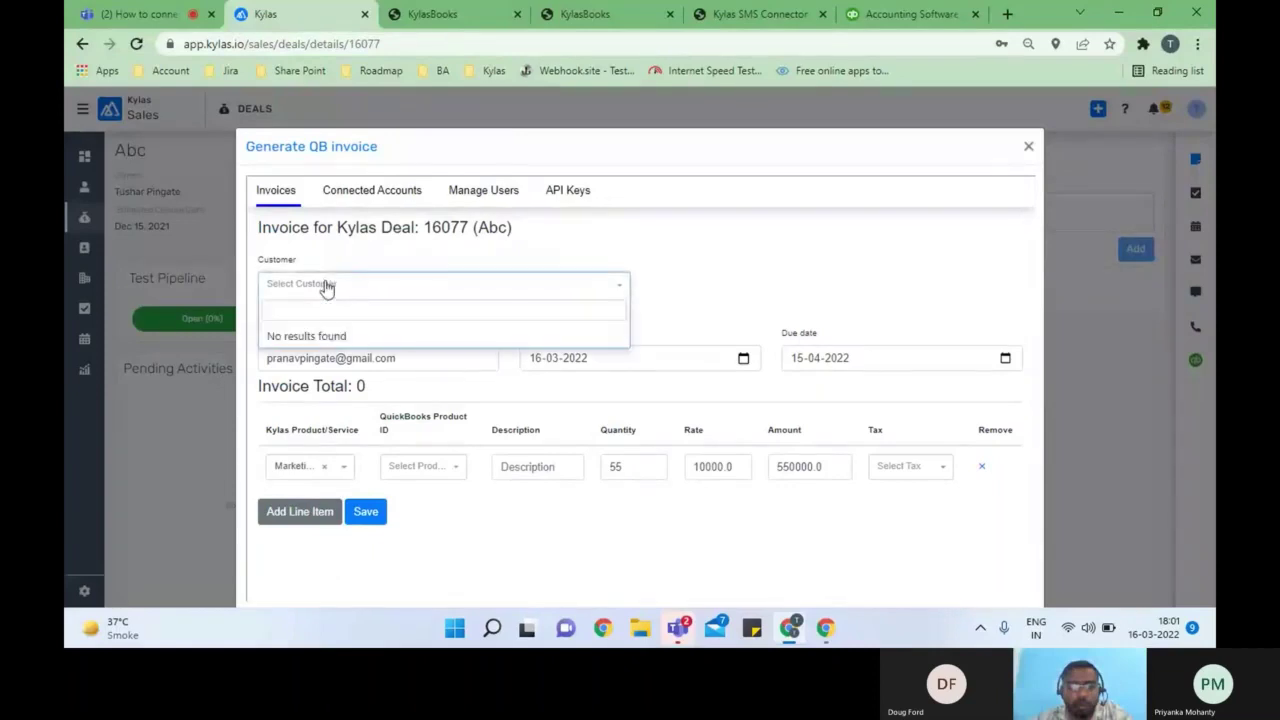
pyautogui.click(654, 286)
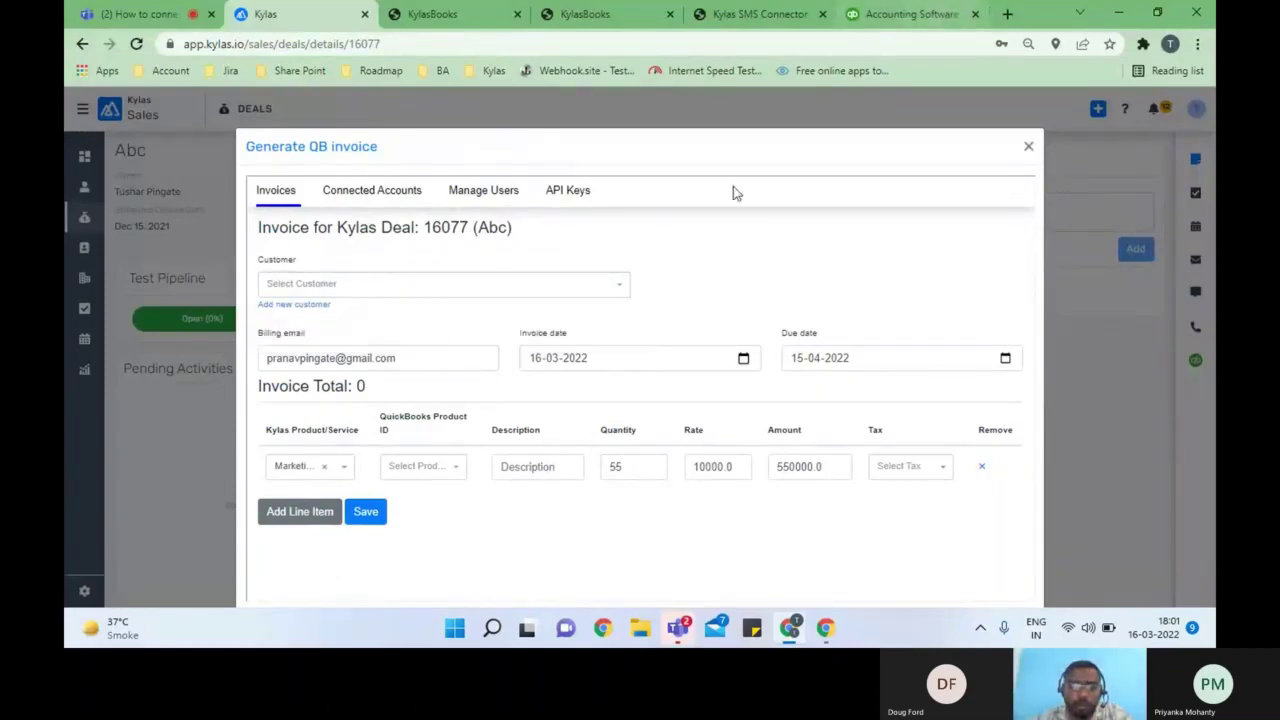
pyautogui.click(308, 306)
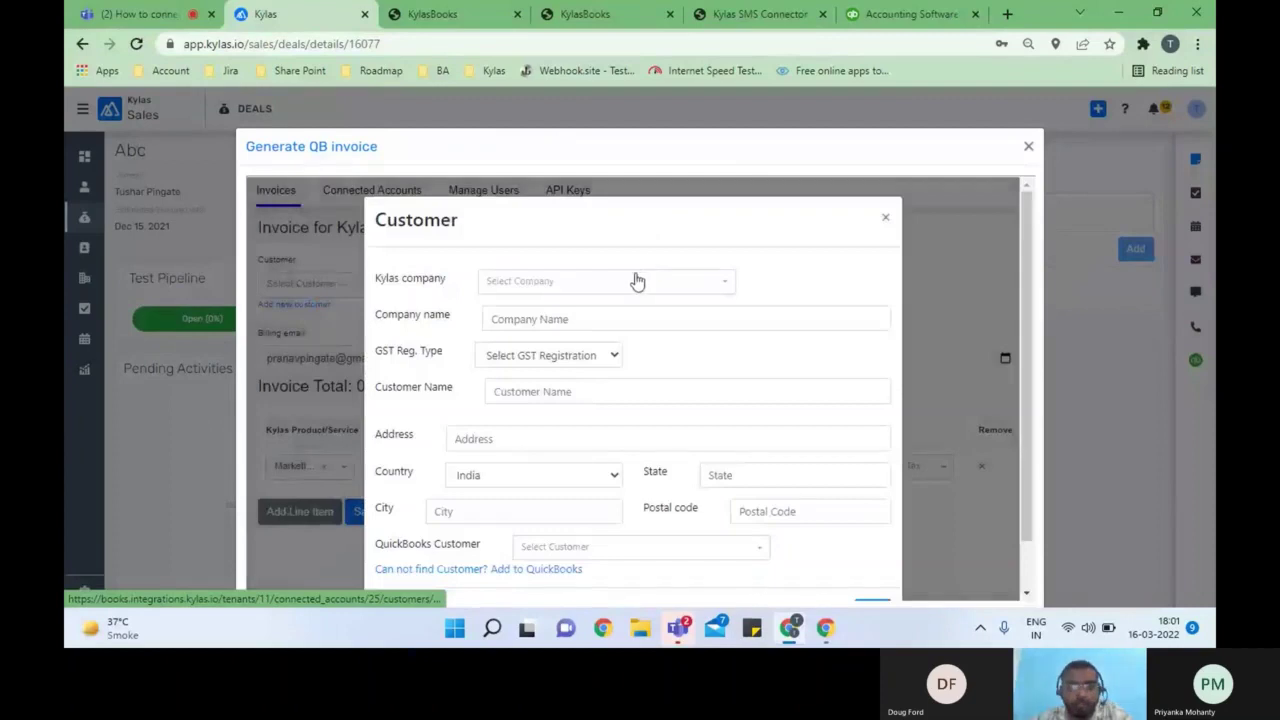
# Fill in the new customer with Kylas company ABC Corp, GST registration type Non Registered and customer name ABC Corp test.
pyautogui.click(636, 281)
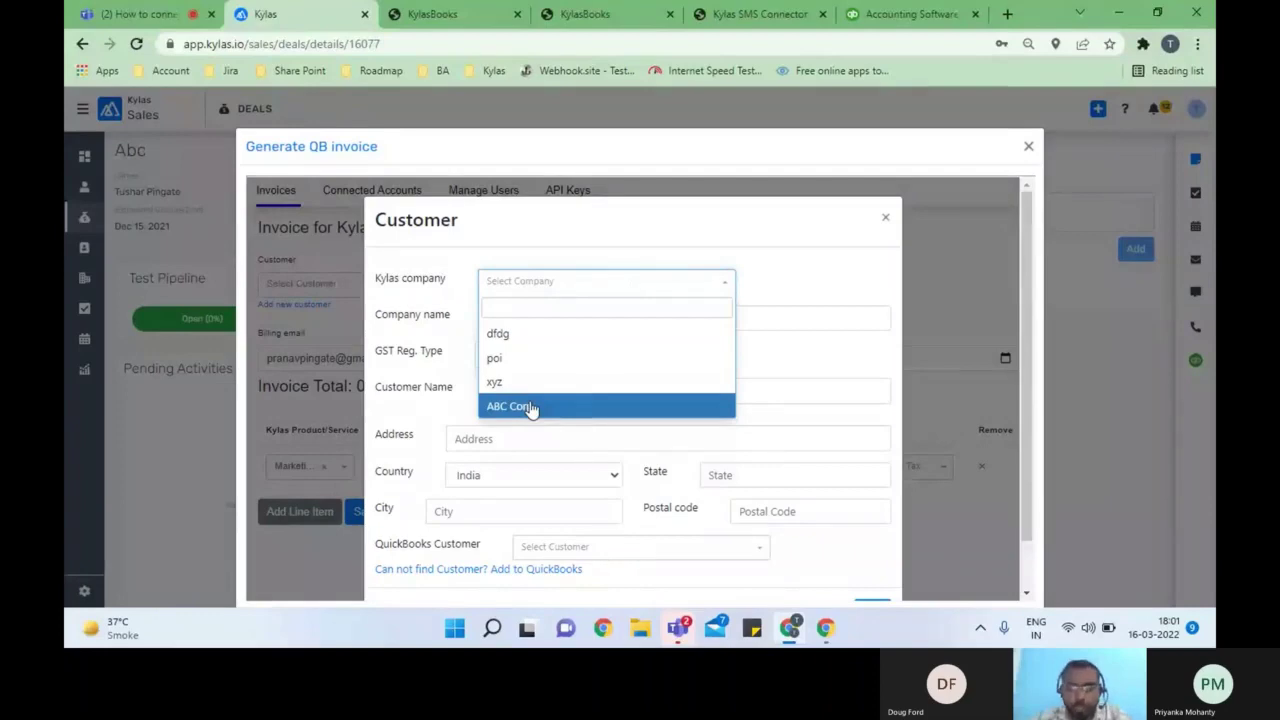
pyautogui.click(530, 406)
pyautogui.click(610, 300)
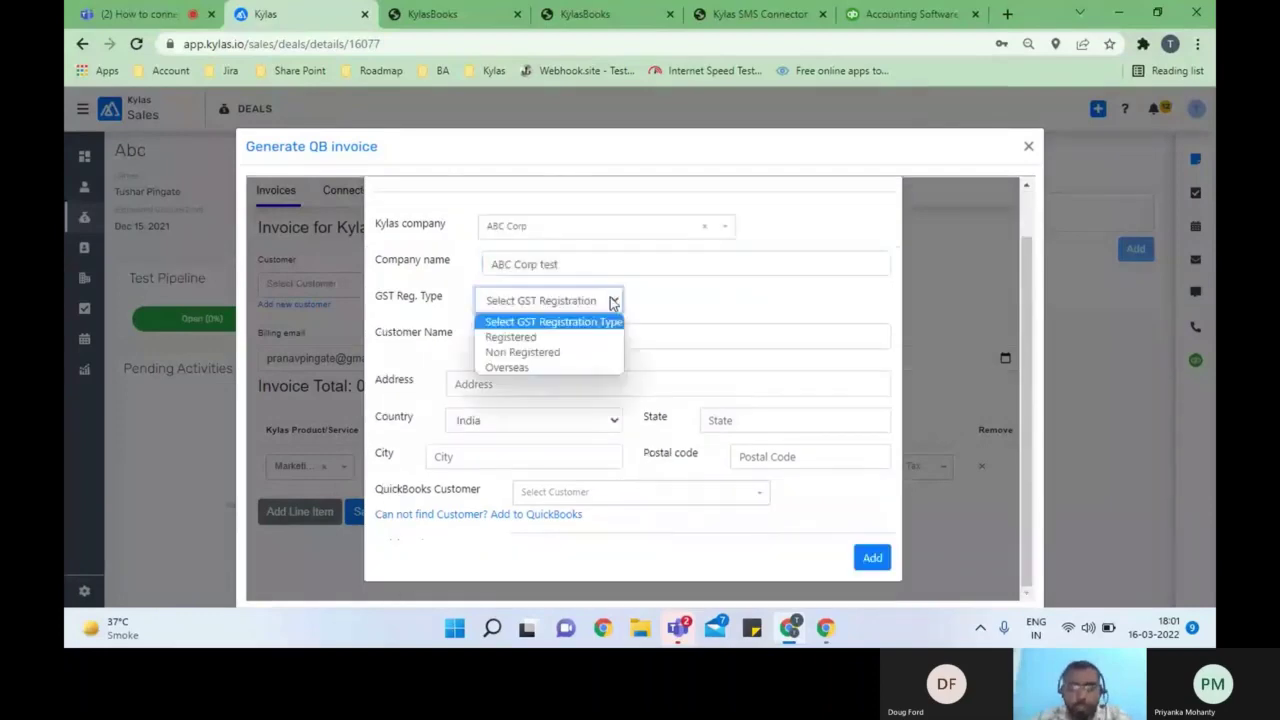
pyautogui.click(539, 354)
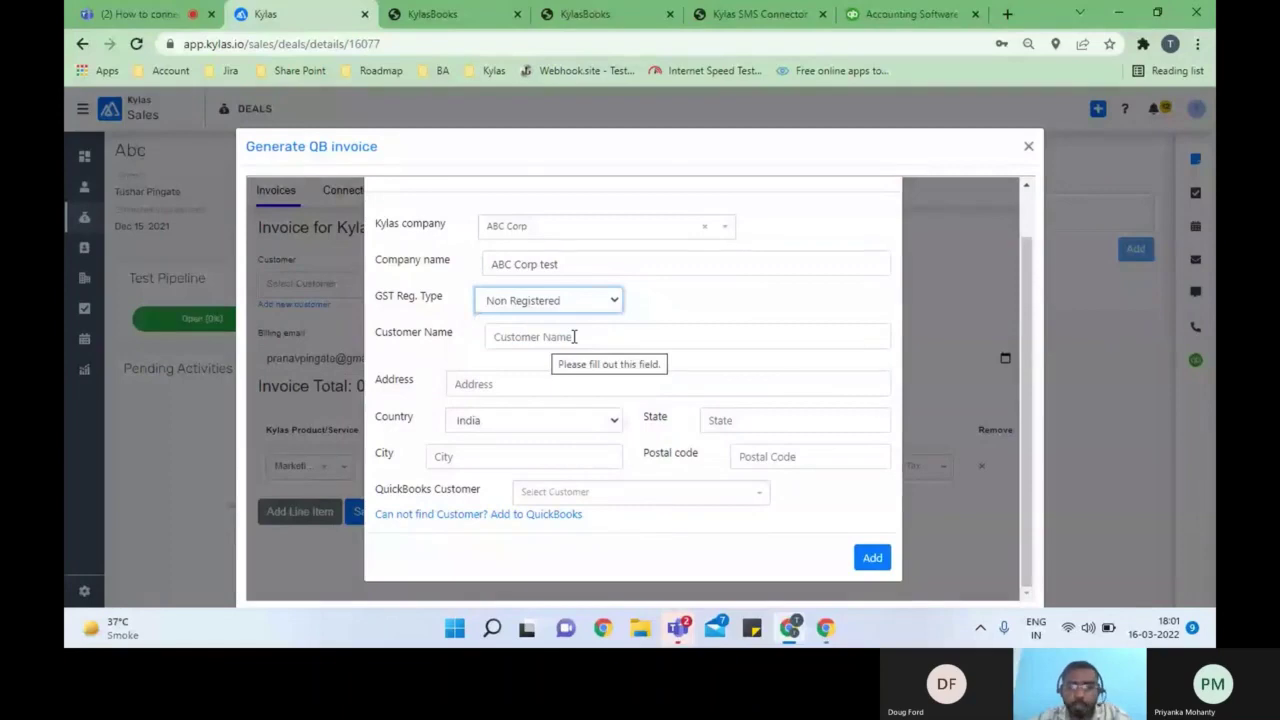
pyautogui.click(574, 336)
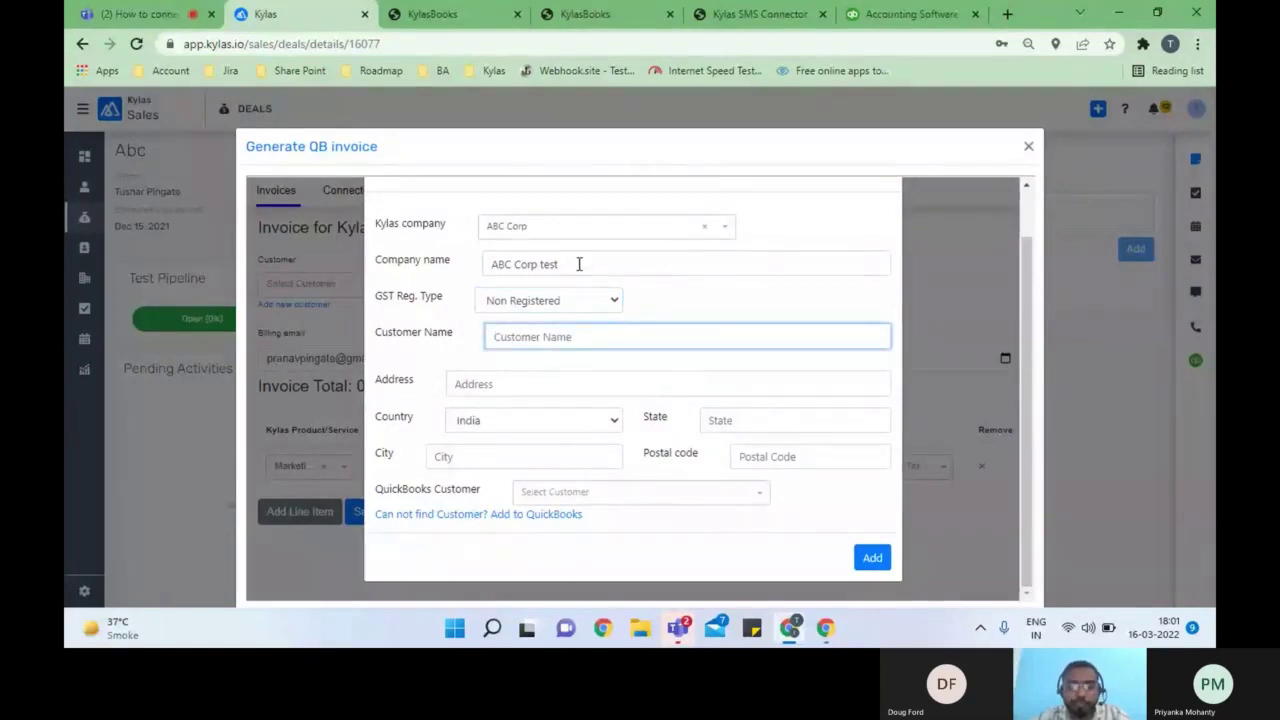
pyautogui.tripleClick(581, 264)
pyautogui.hotkey('ctrl', 'c')
pyautogui.click(580, 336)
pyautogui.hotkey('ctrl', 'v')
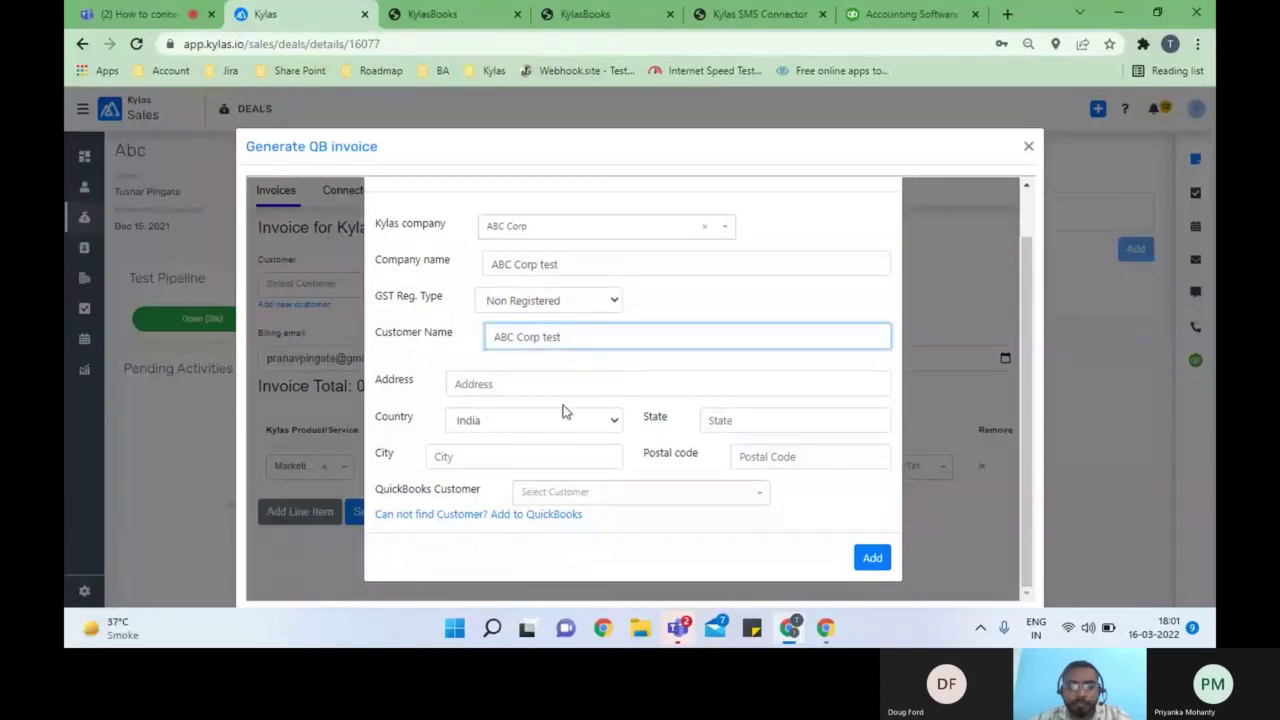
# Fill in the new customer's street address, state, city and postal code.
pyautogui.click(531, 385)
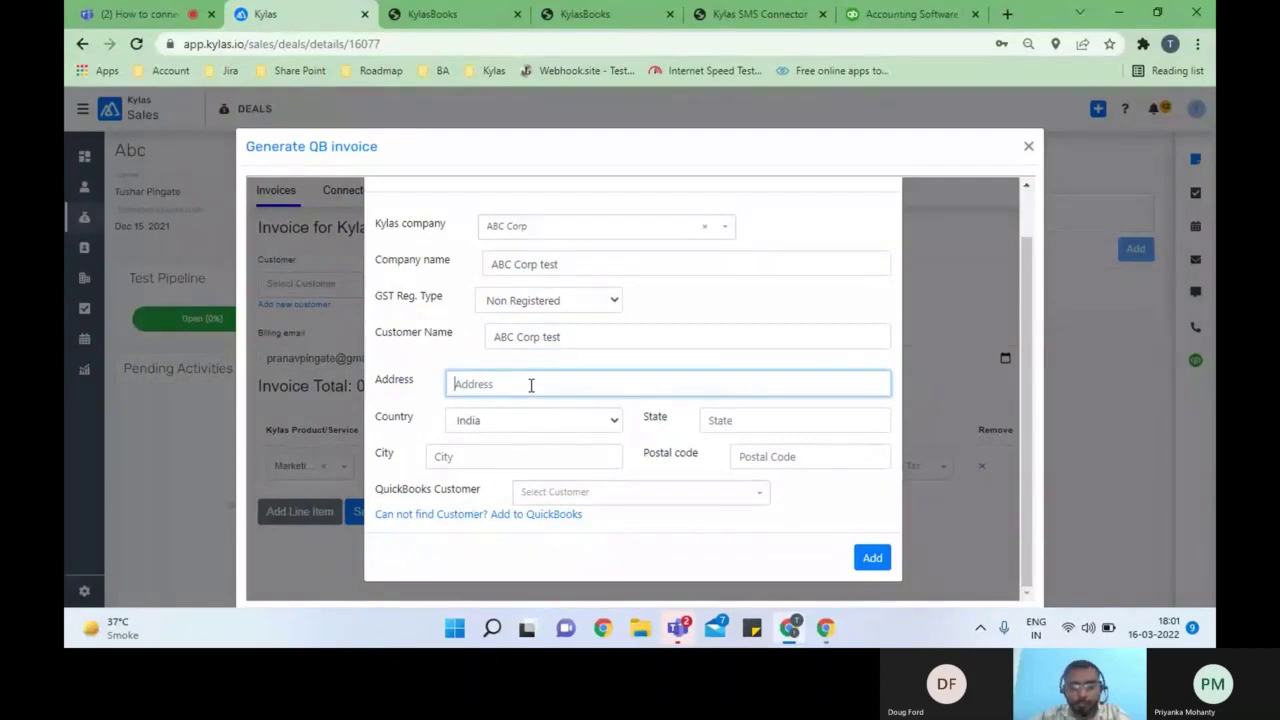
pyautogui.write('test address')
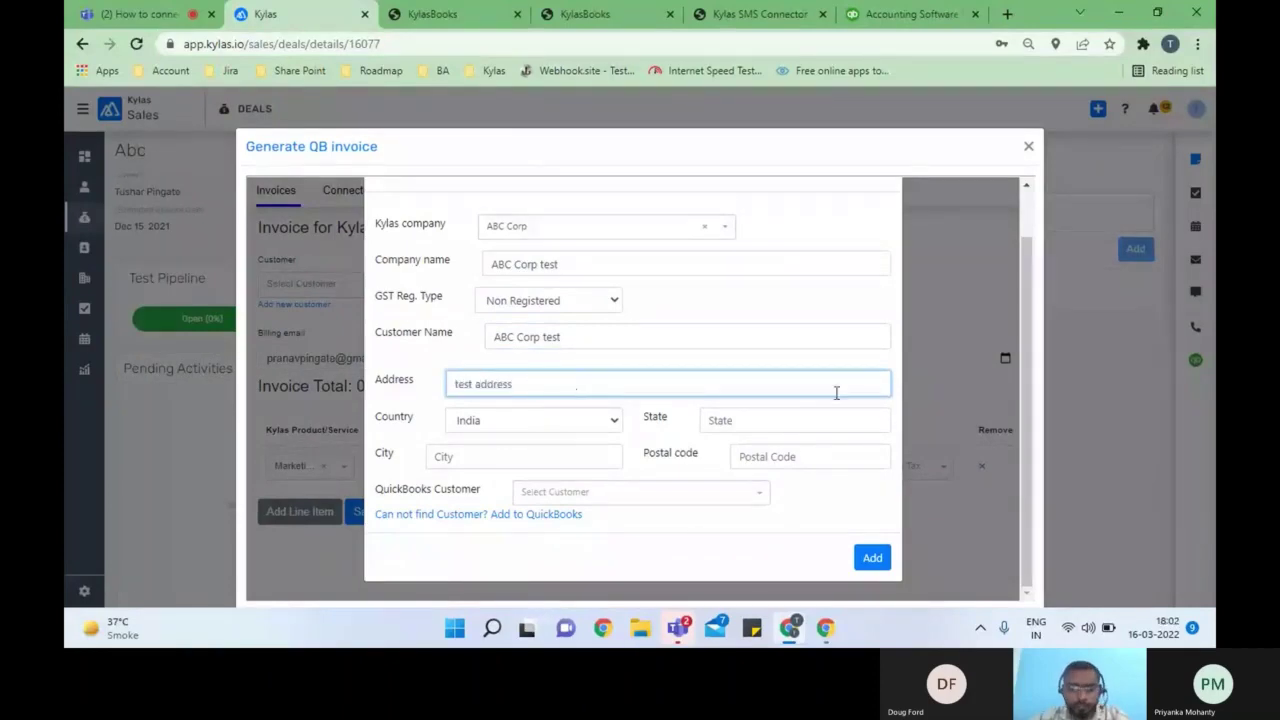
pyautogui.click(789, 421)
pyautogui.write('maharashtra')
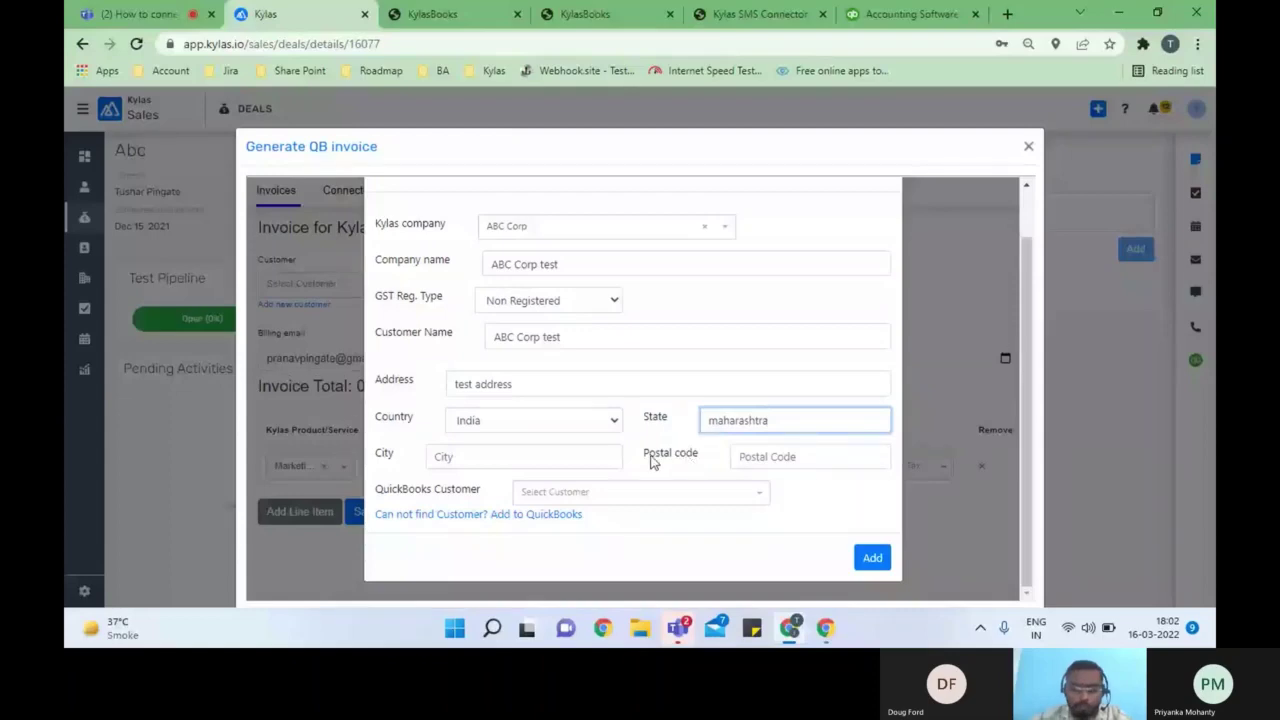
pyautogui.press('Tab')
pyautogui.write('Pune')
pyautogui.click(826, 454)
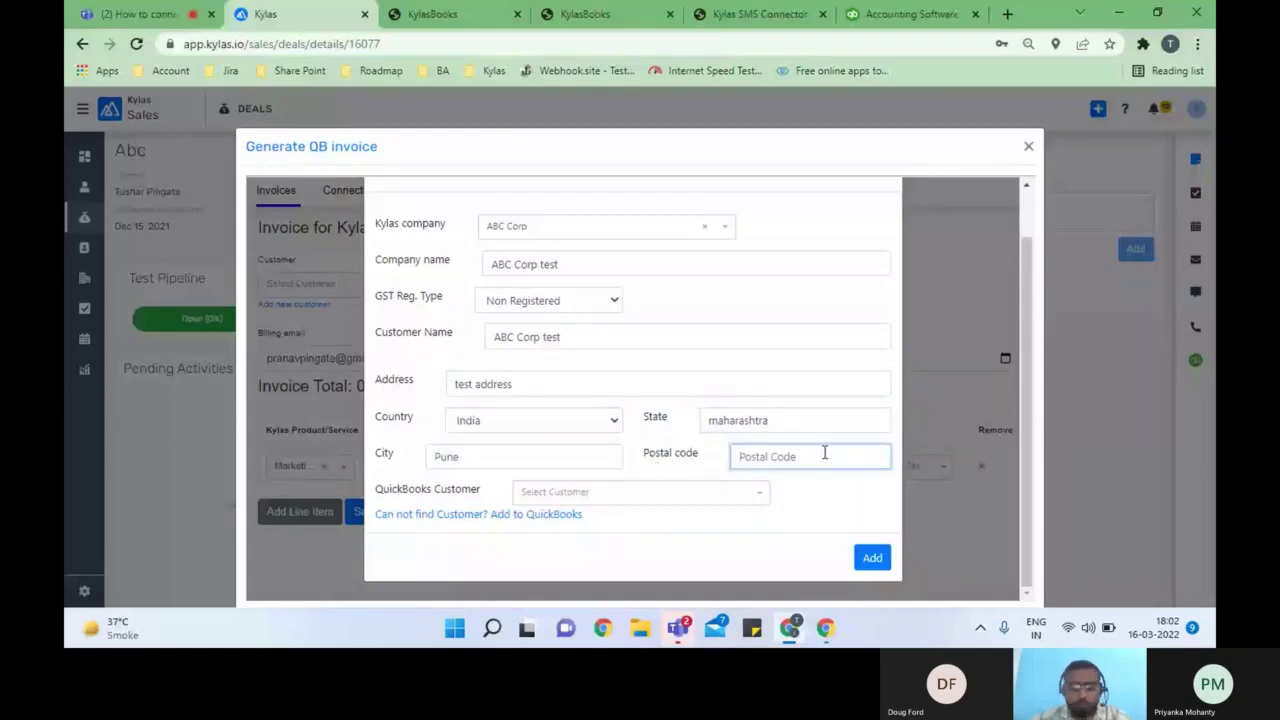
pyautogui.write('4220')
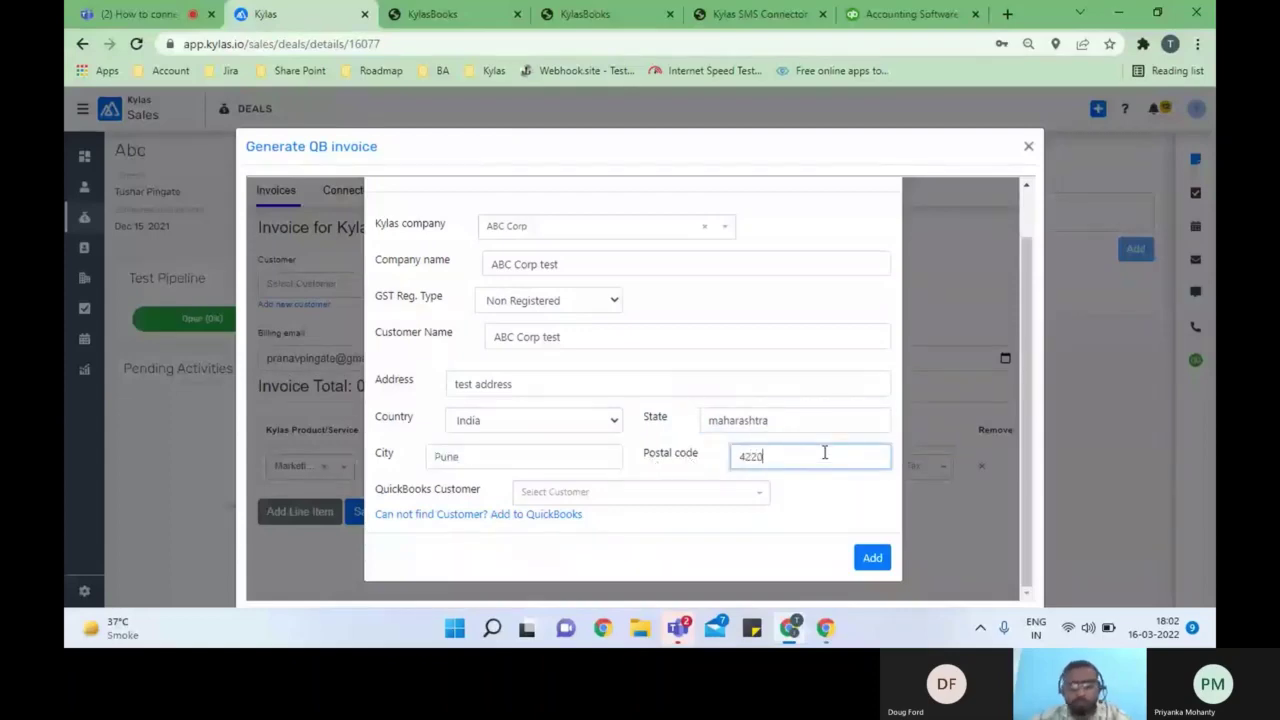
pyautogui.write('52')
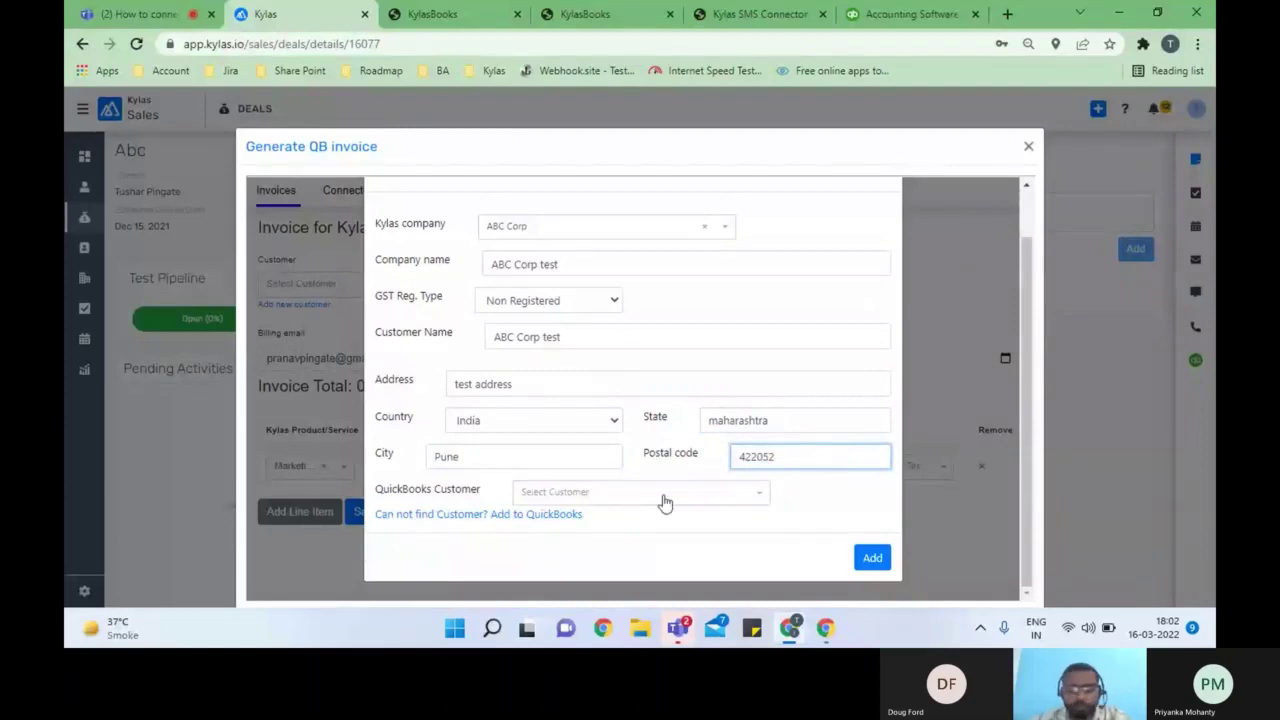
# Link the new customer to the second existing QuickBooks customer and add the customer.
pyautogui.click(660, 500)
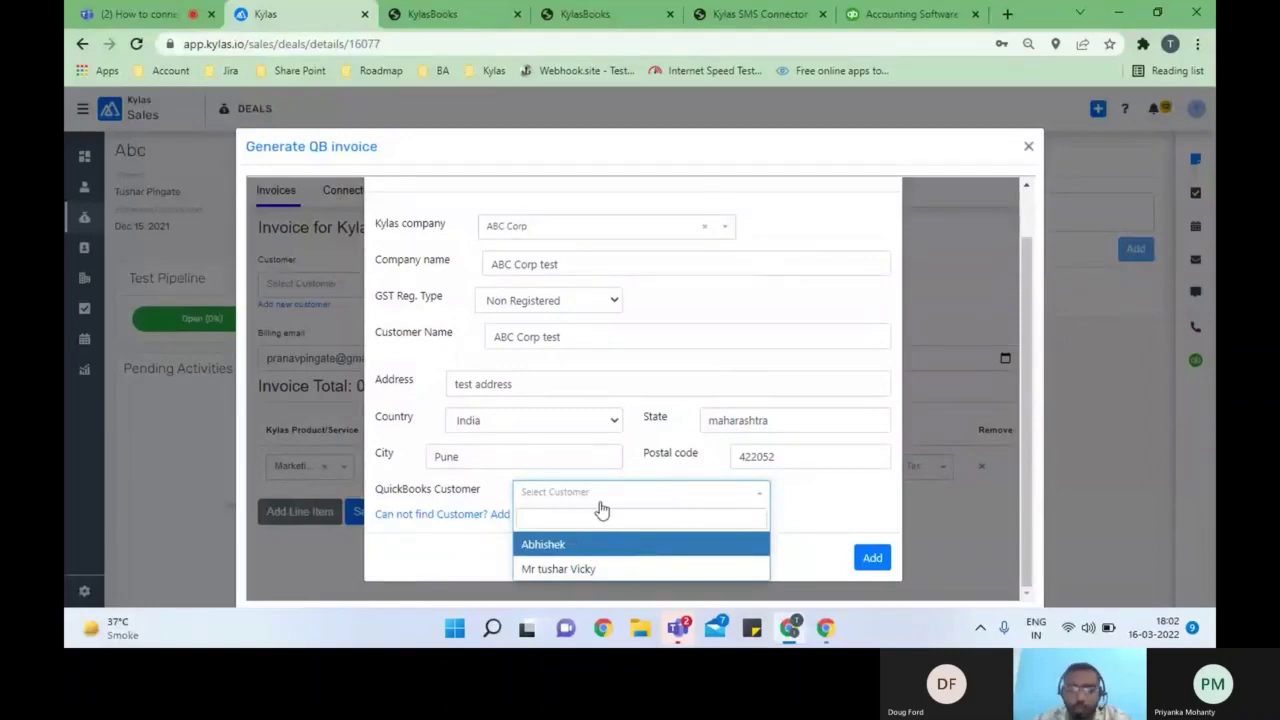
pyautogui.click(550, 569)
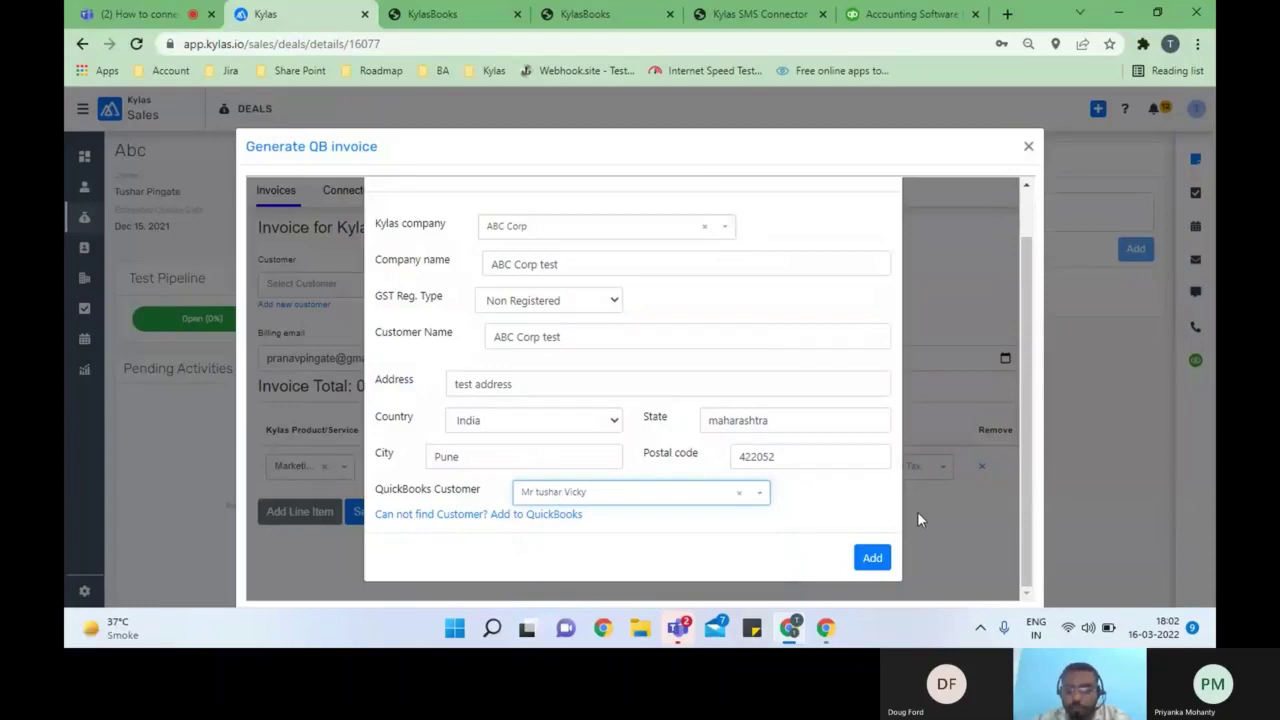
pyautogui.click(874, 557)
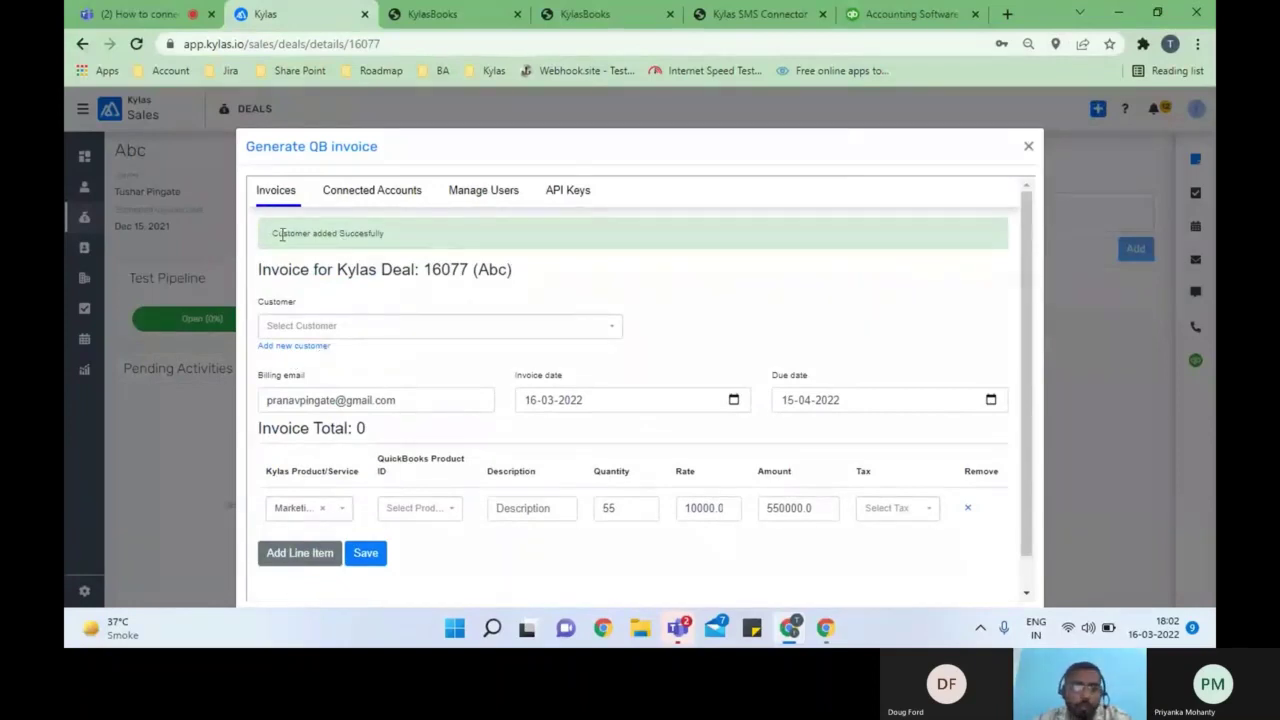
# Map the invoice's Marketing line item to the QuickBooks product Hours and describe it as "tested".
pyautogui.scroll(-1, 407, 441)
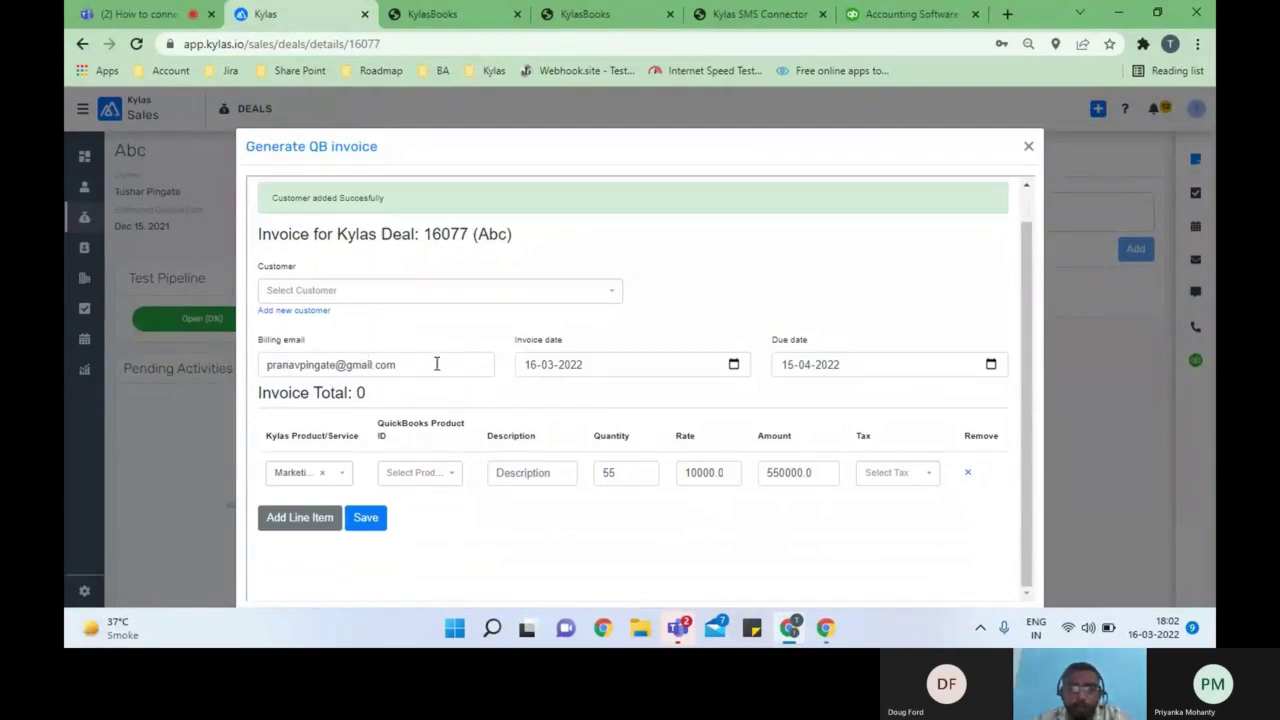
pyautogui.click(316, 470)
pyautogui.click(310, 452)
pyautogui.click(450, 480)
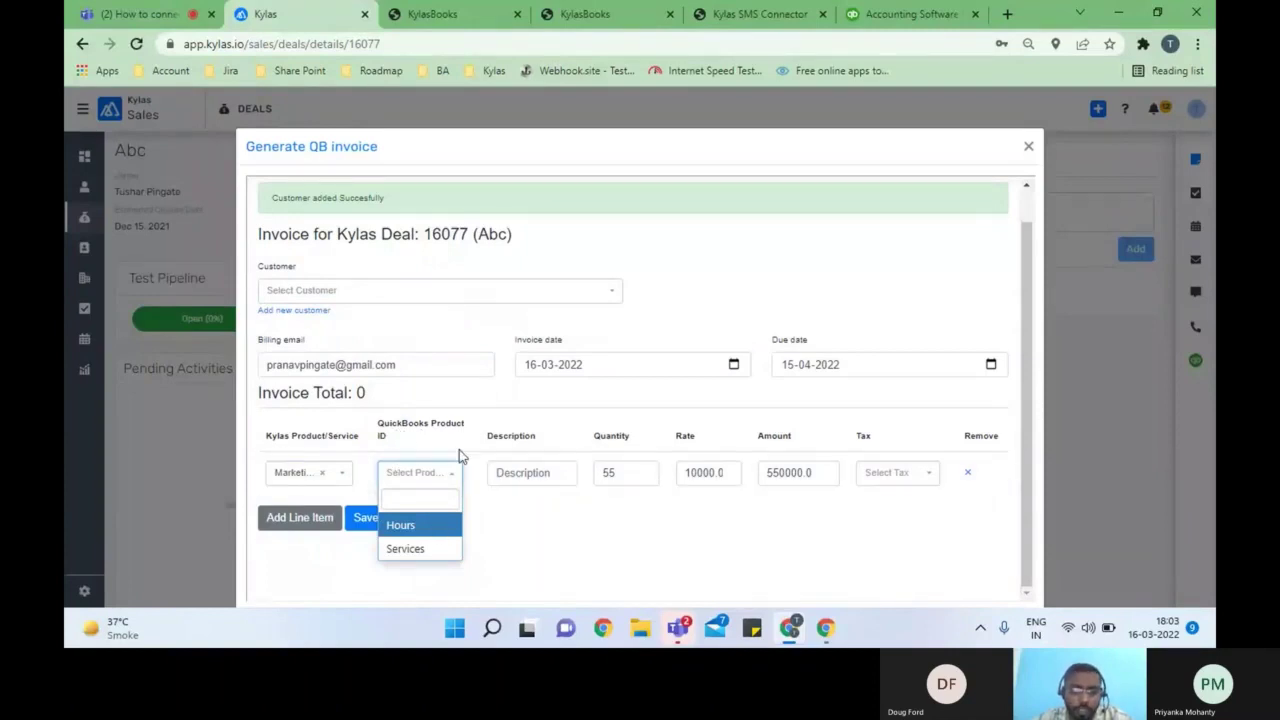
pyautogui.click(435, 539)
pyautogui.click(538, 473)
pyautogui.write('te')
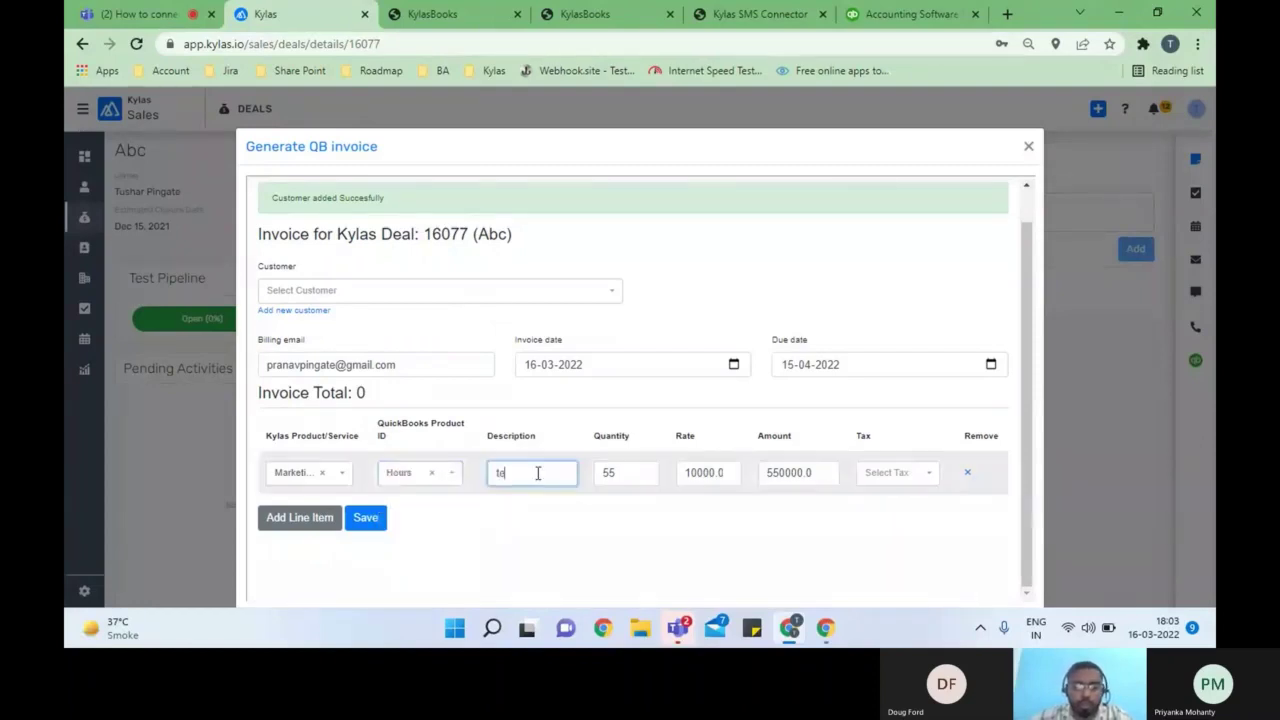
pyautogui.write('sted')
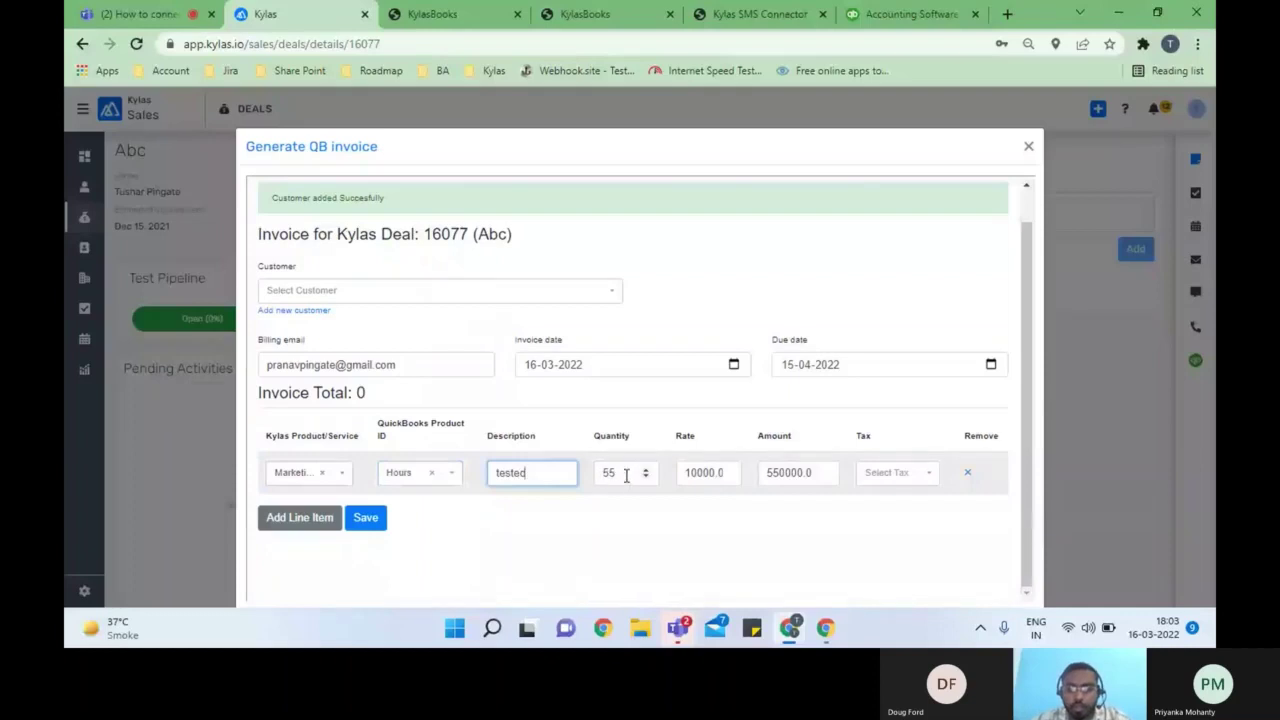
# Set the line item's quantity to 50 and its tax to 0% GST.
pyautogui.click(622, 472)
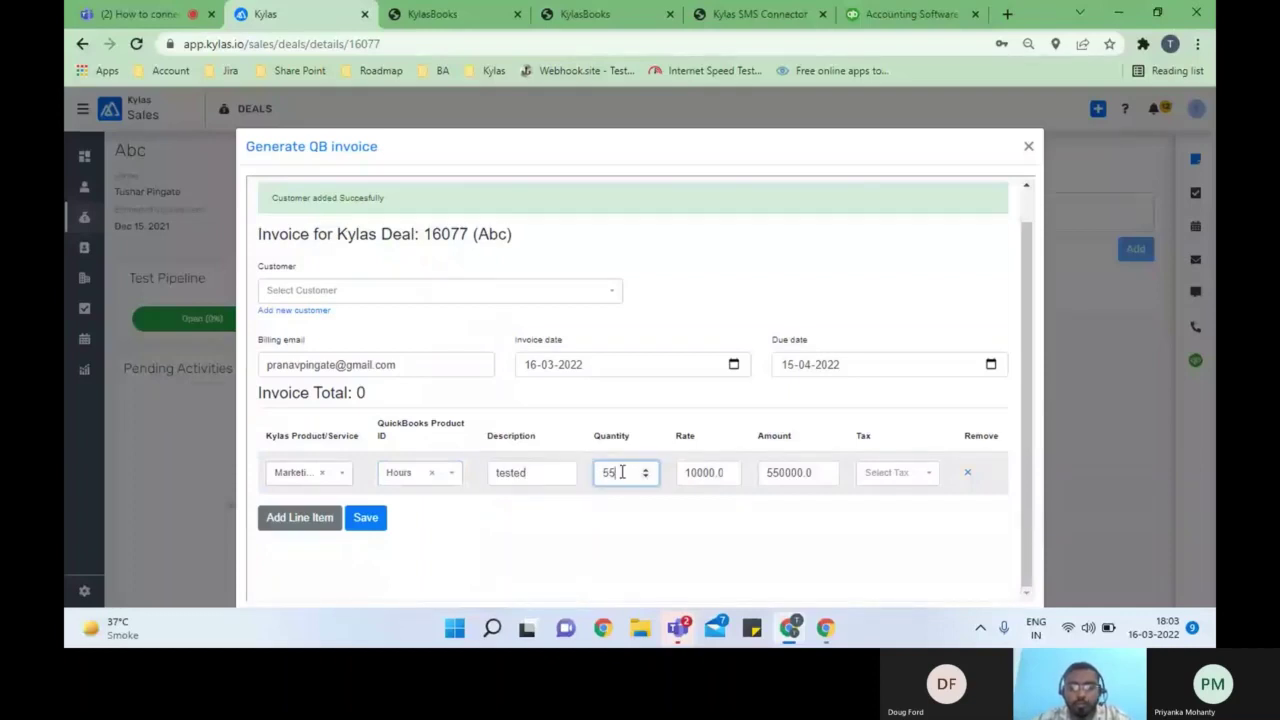
pyautogui.moveTo(622, 472); pyautogui.dragTo(600, 473)
pyautogui.write('50')
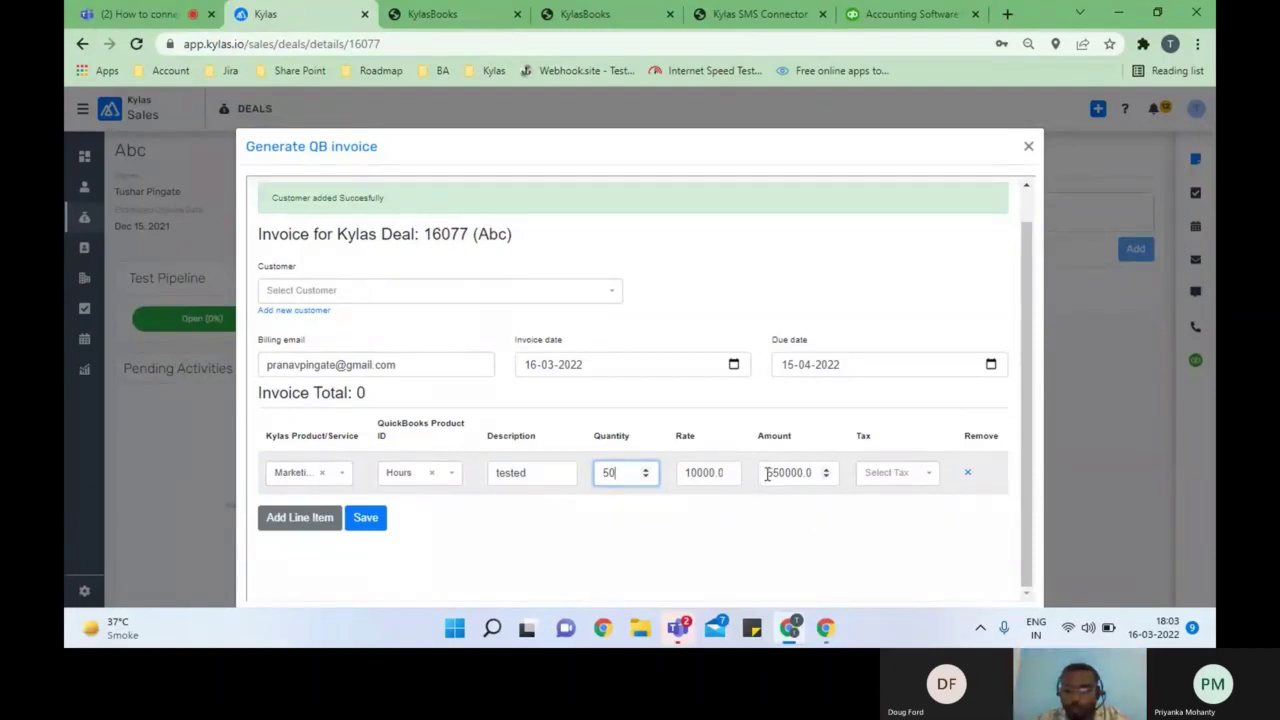
pyautogui.click(905, 478)
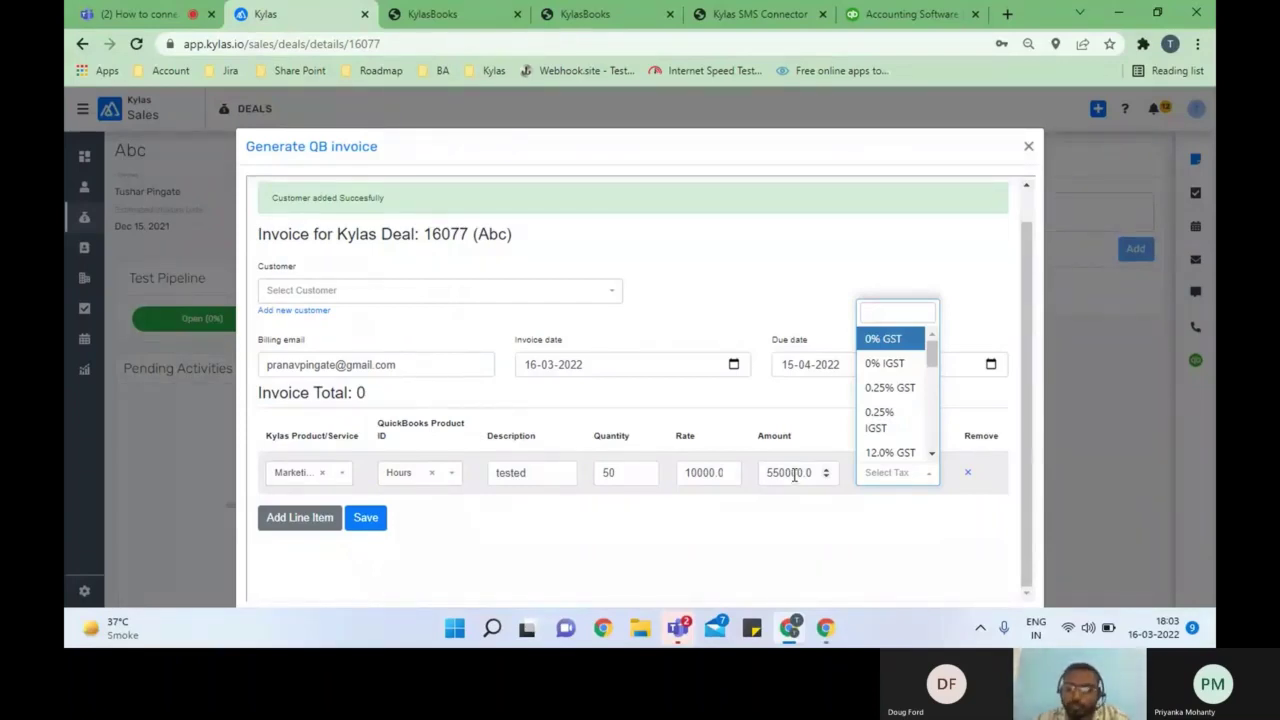
pyautogui.click(886, 344)
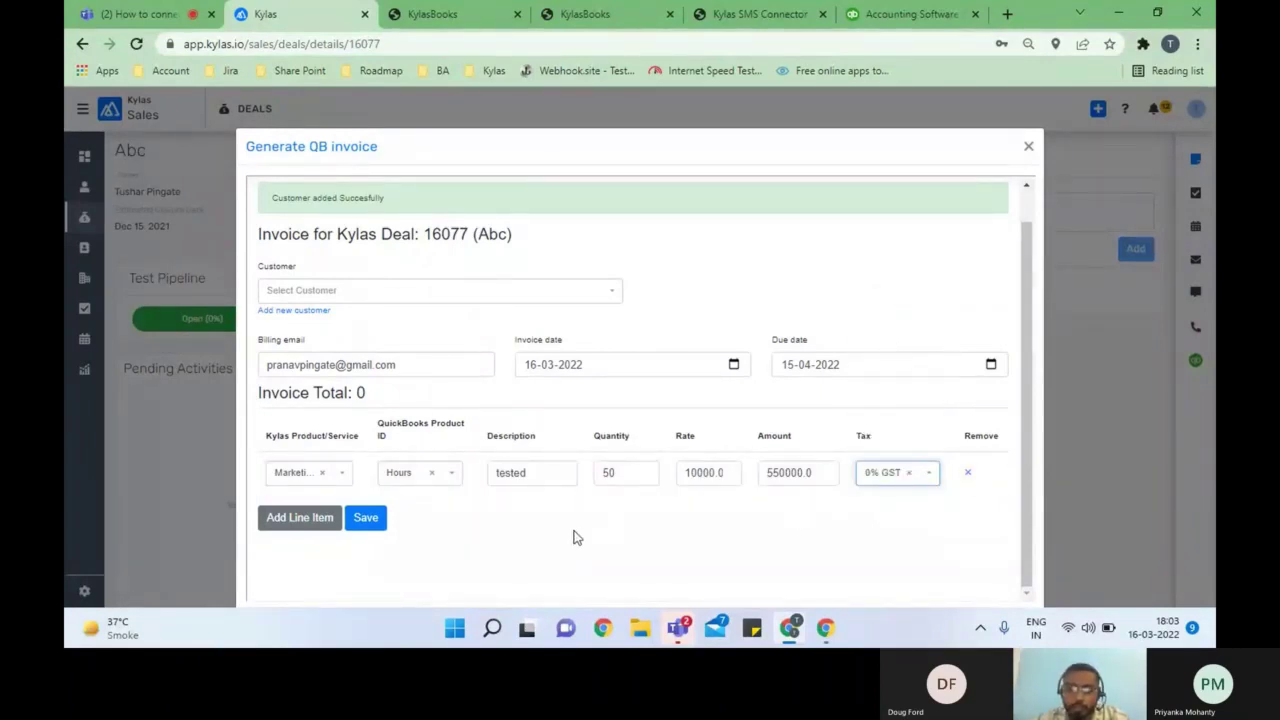
# Choose ABC Corp test as the invoice's customer and save the invoice.
pyautogui.click(376, 524)
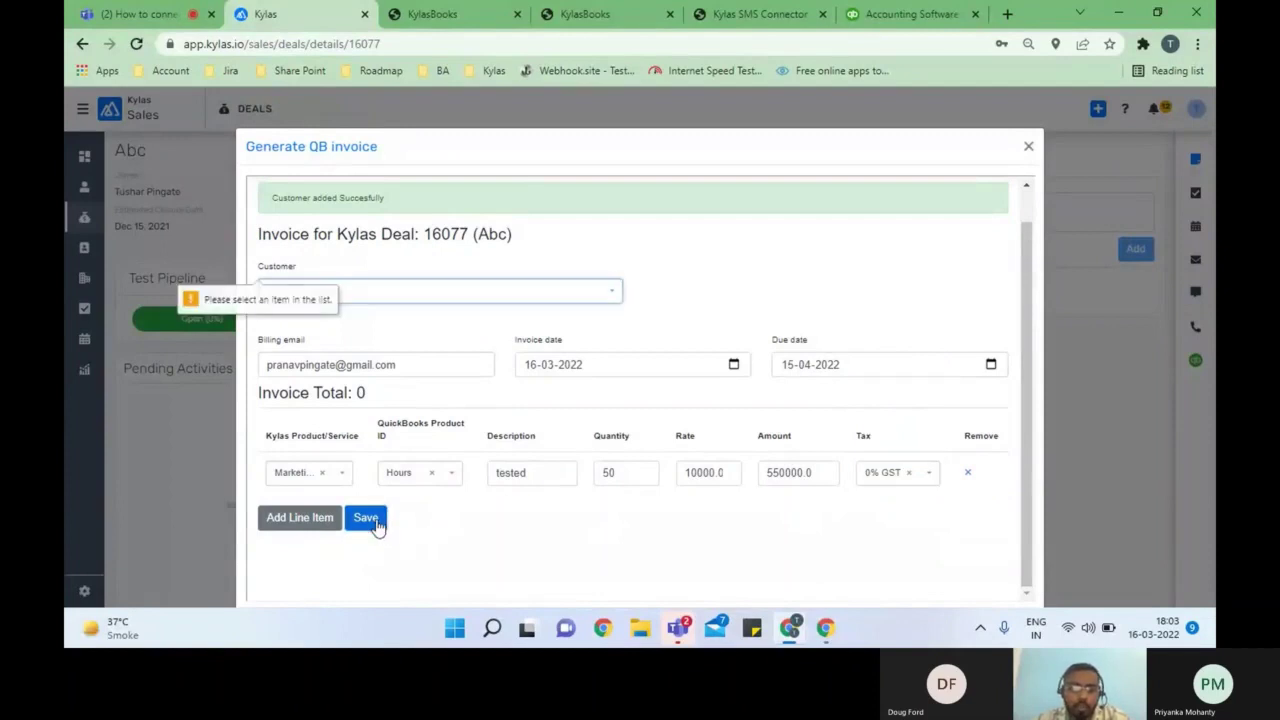
pyautogui.click(376, 300)
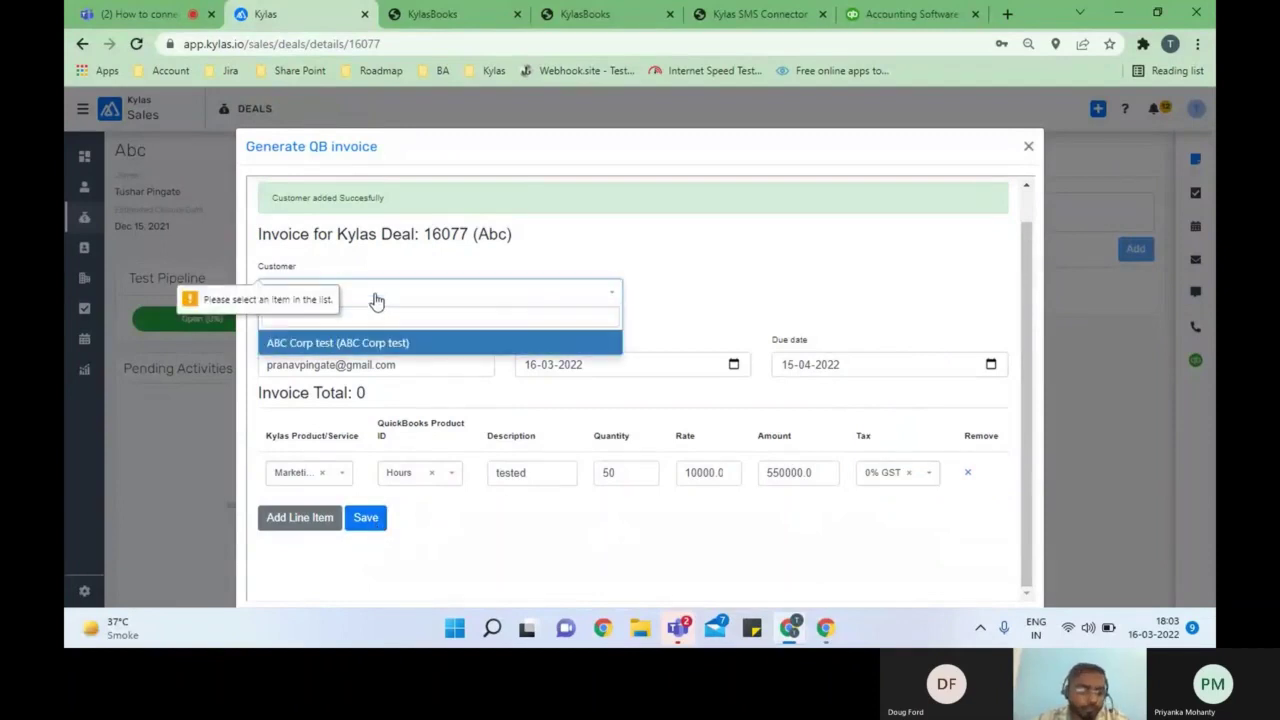
pyautogui.click(358, 343)
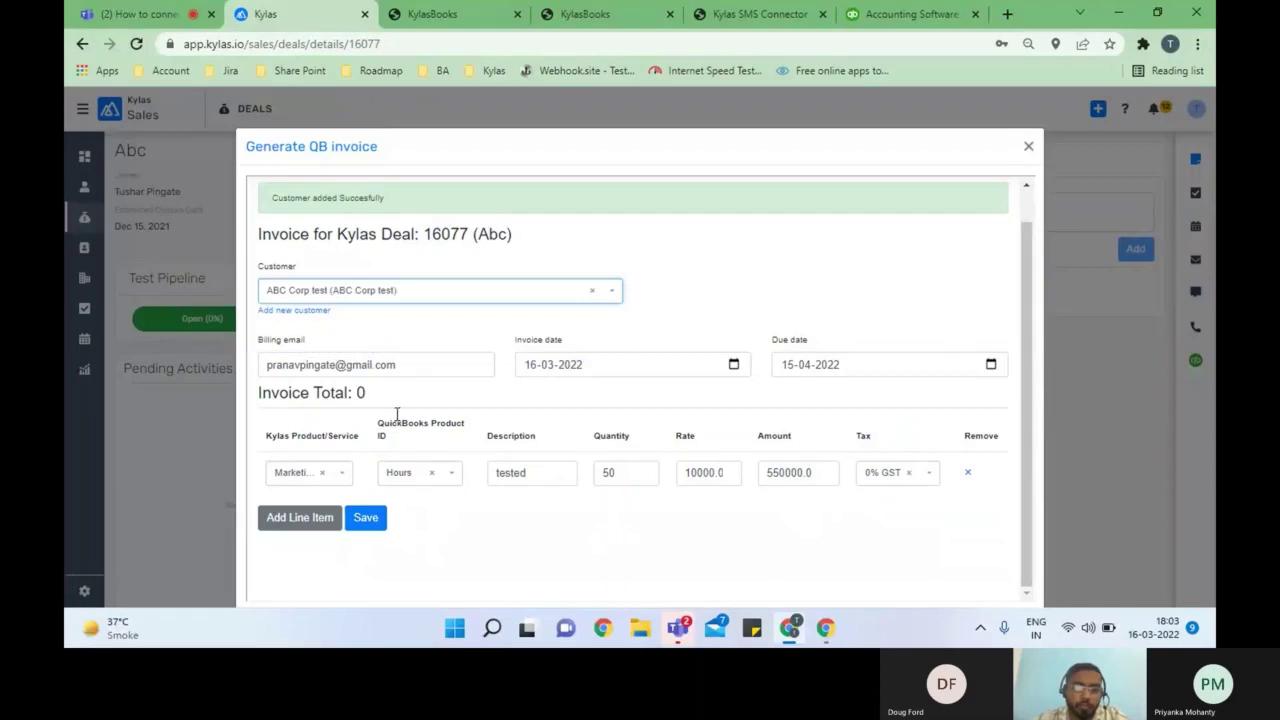
pyautogui.click(368, 520)
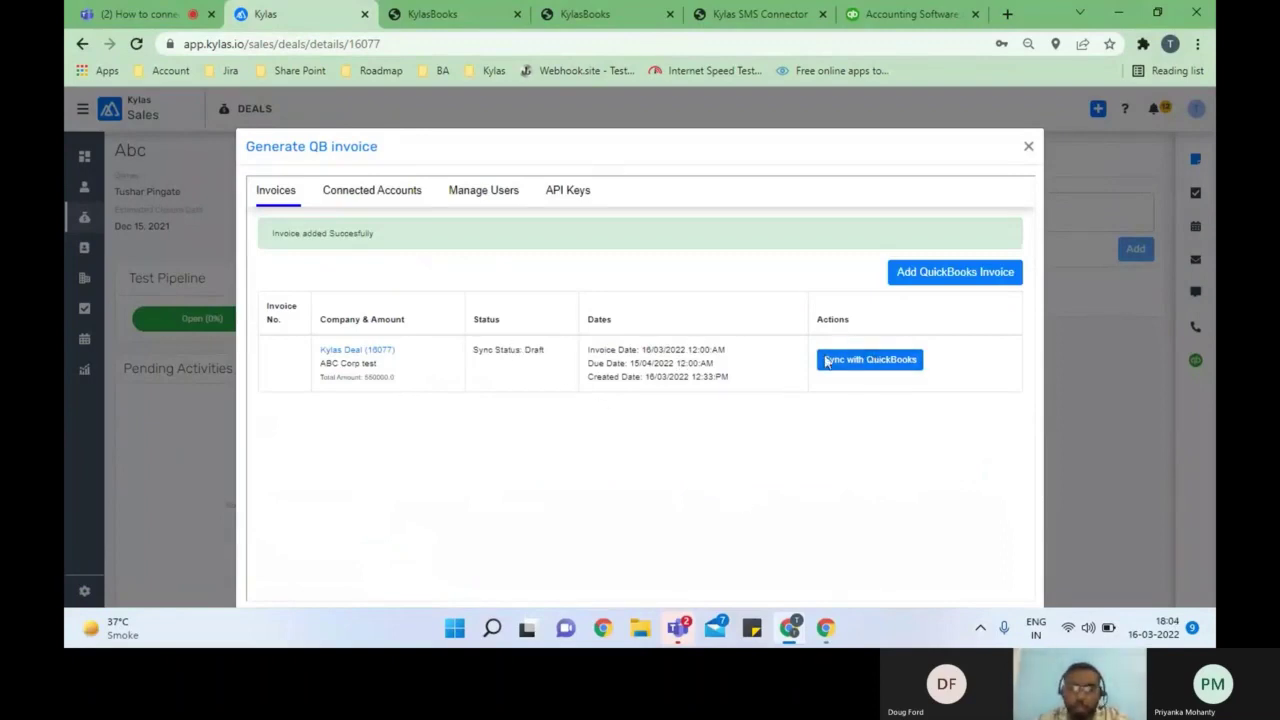
# Sync the draft invoice with QuickBooks, and view, download and email the synced invoice.
pyautogui.click(868, 361)
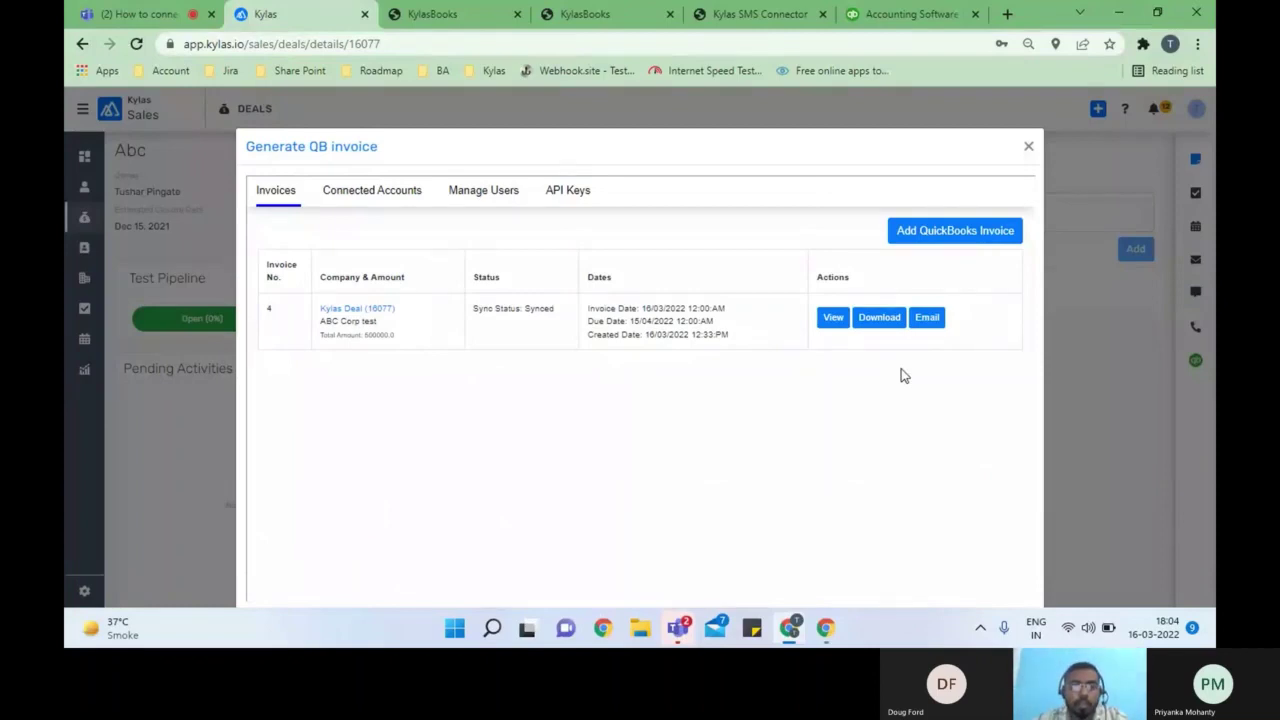
pyautogui.click(833, 317)
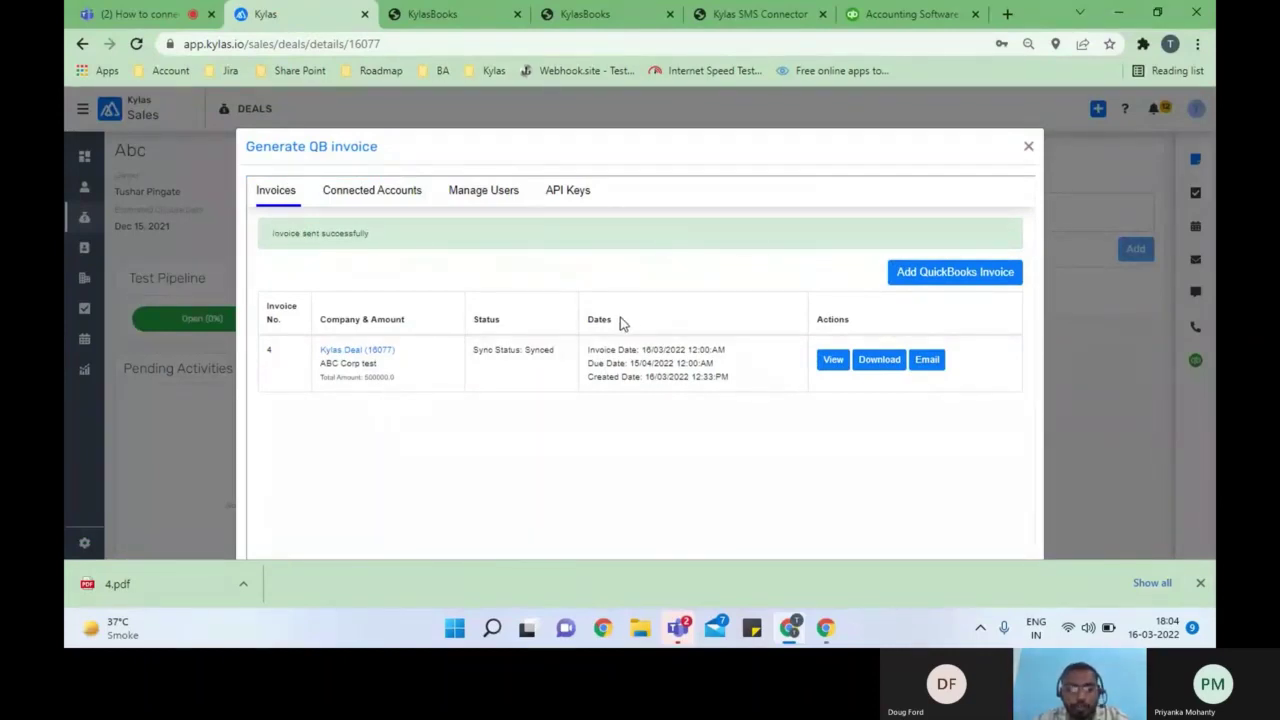
pyautogui.click(1201, 583)
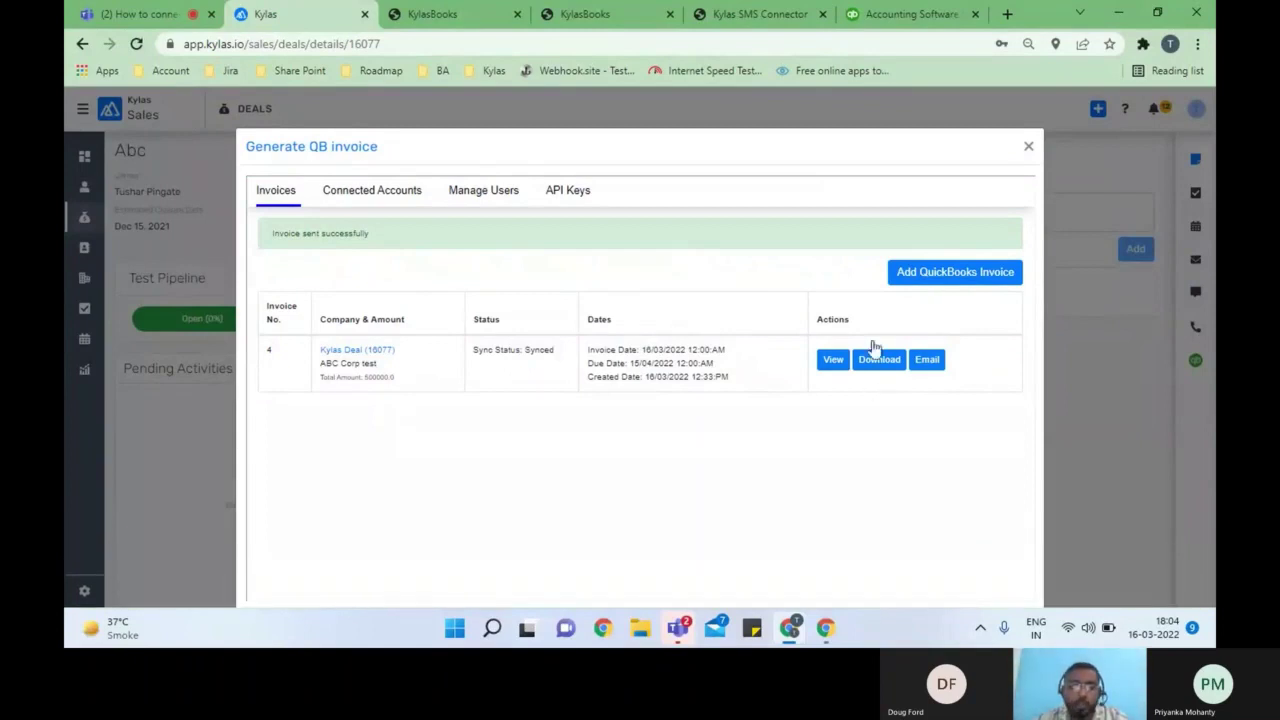
pyautogui.click(1026, 149)
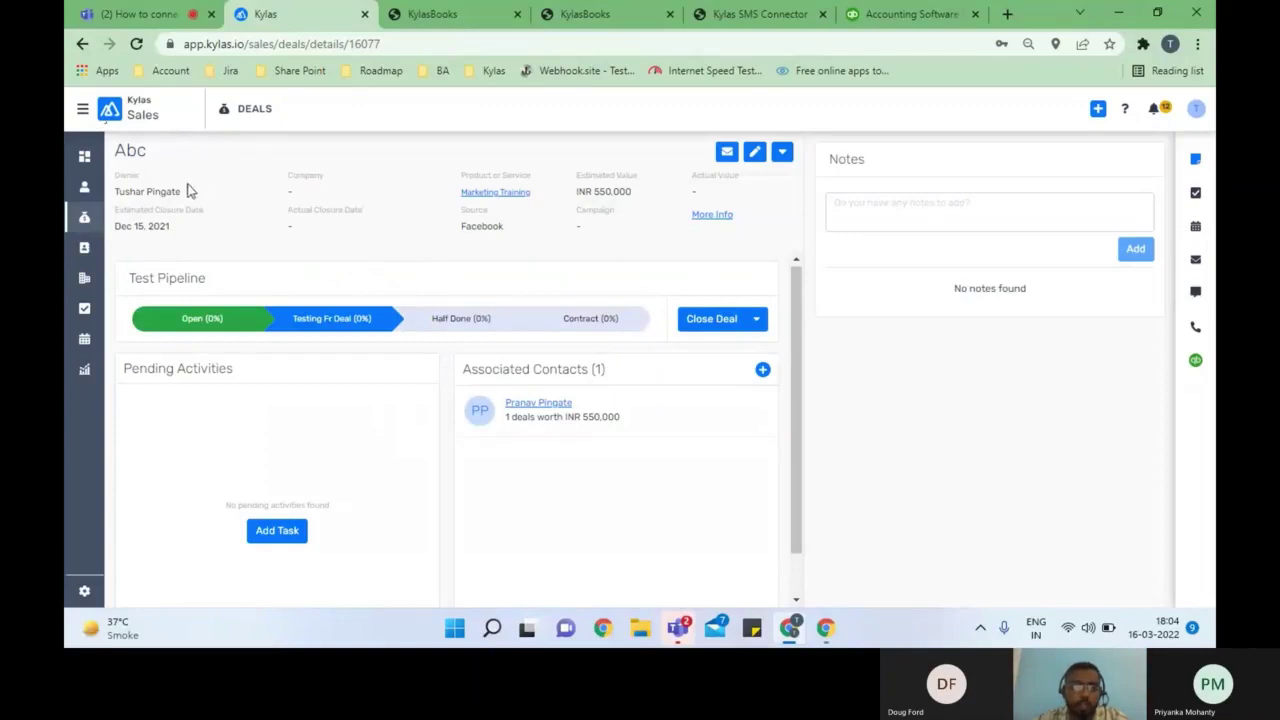
# View the Quickbooks invoicing app's page in Kylas Marketplace and return to the connected accounts in KylasBooks.
pyautogui.click(83, 108)
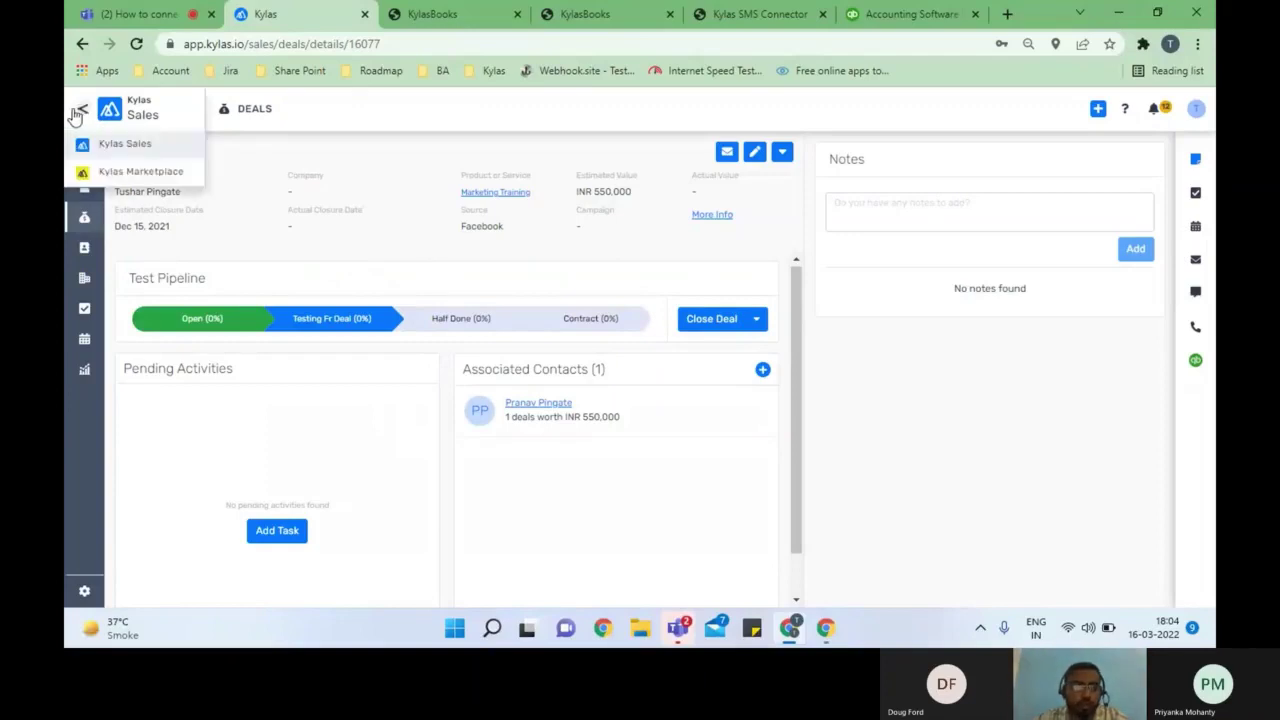
pyautogui.click(120, 172)
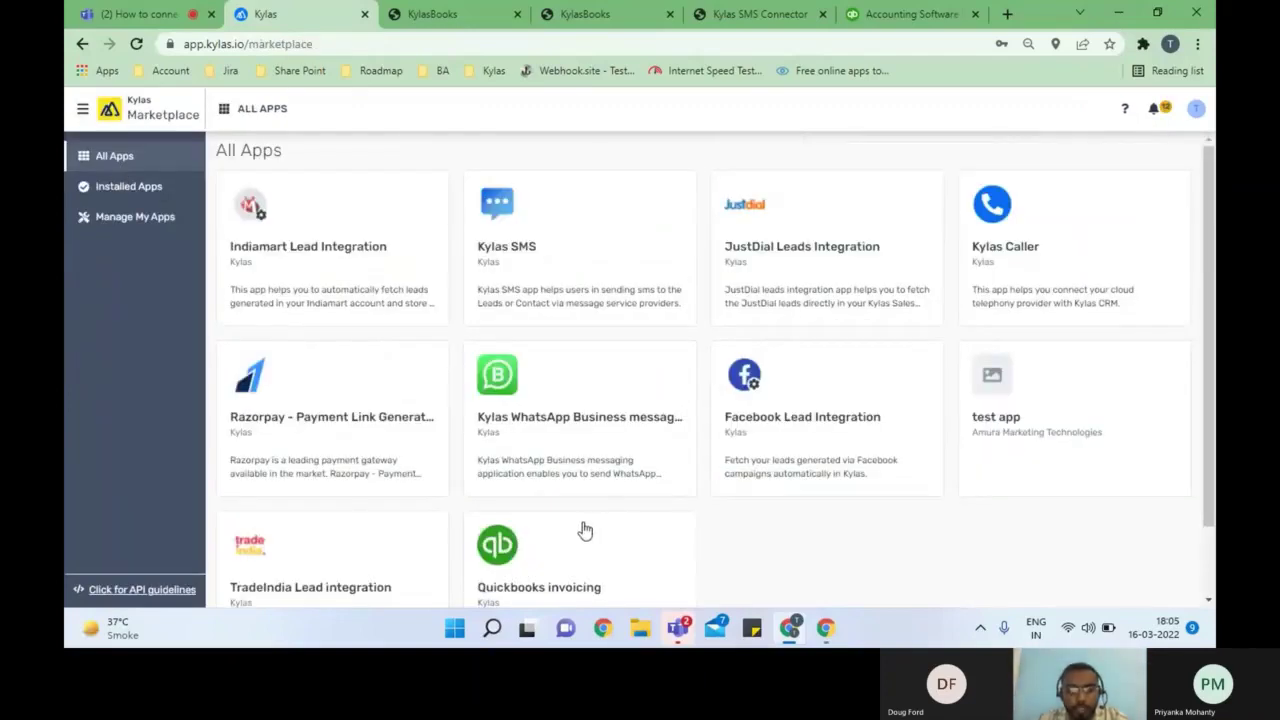
pyautogui.click(585, 525)
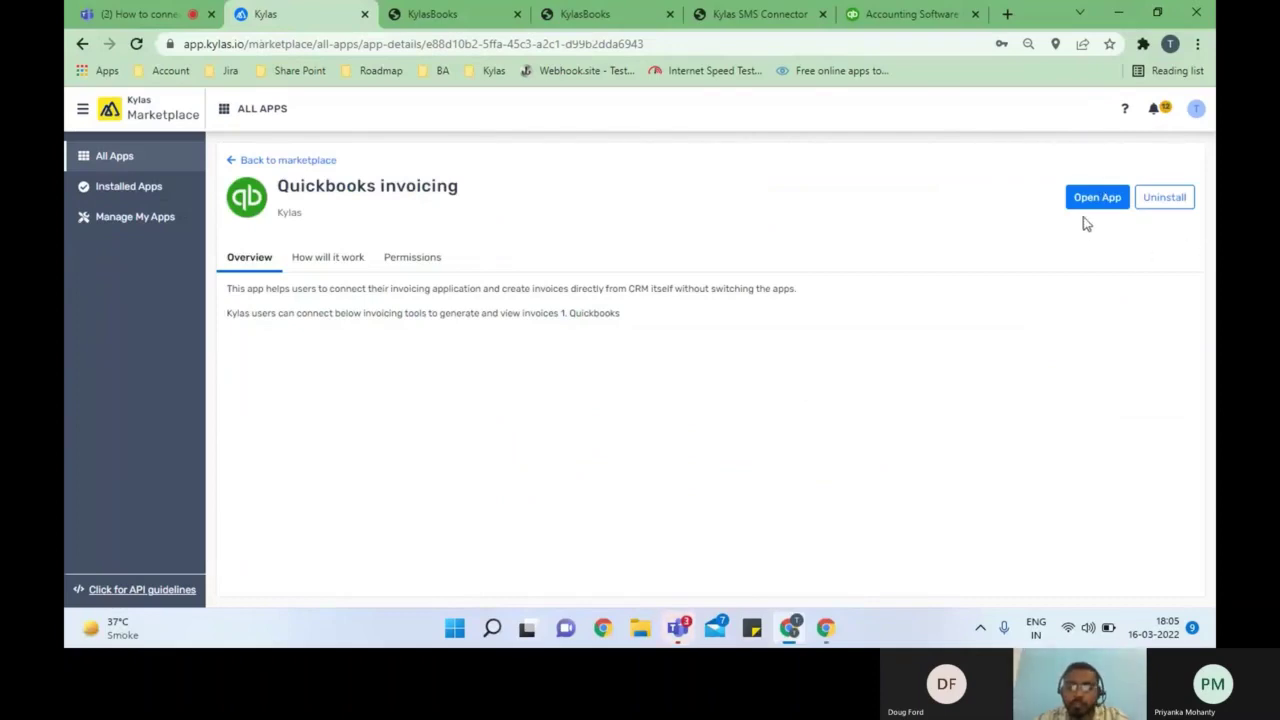
pyautogui.click(752, 13)
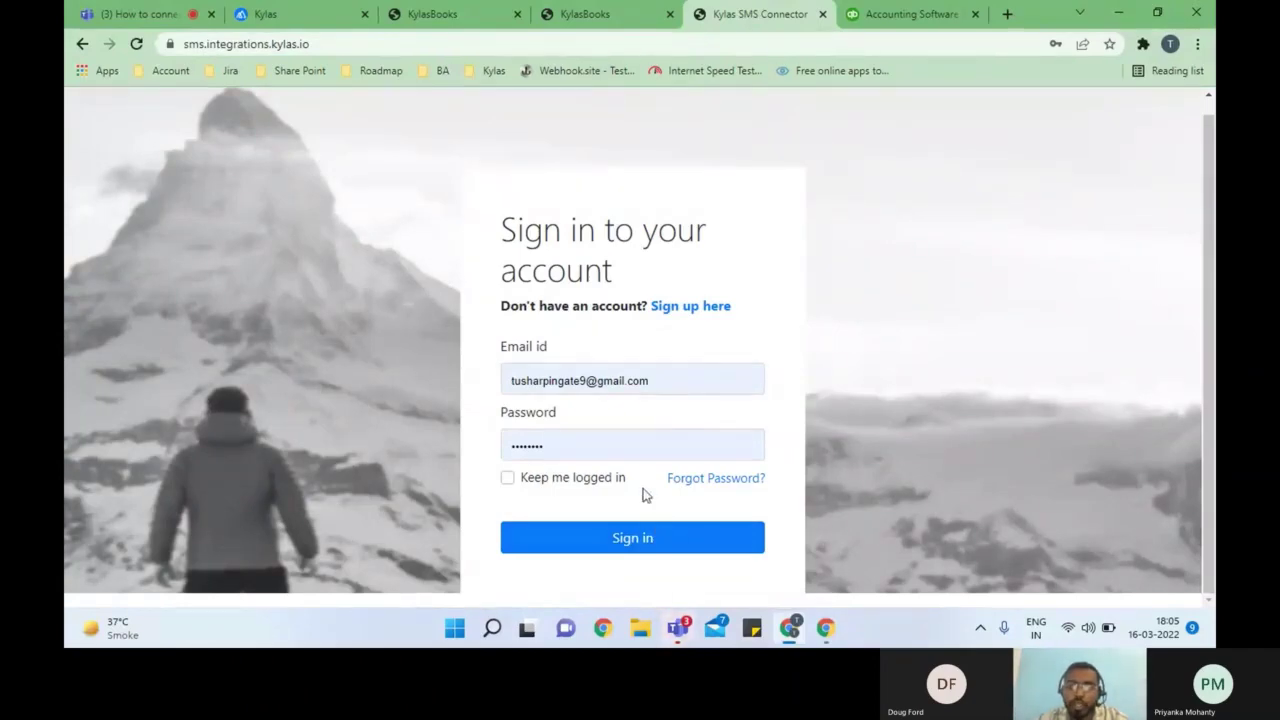
pyautogui.click(581, 13)
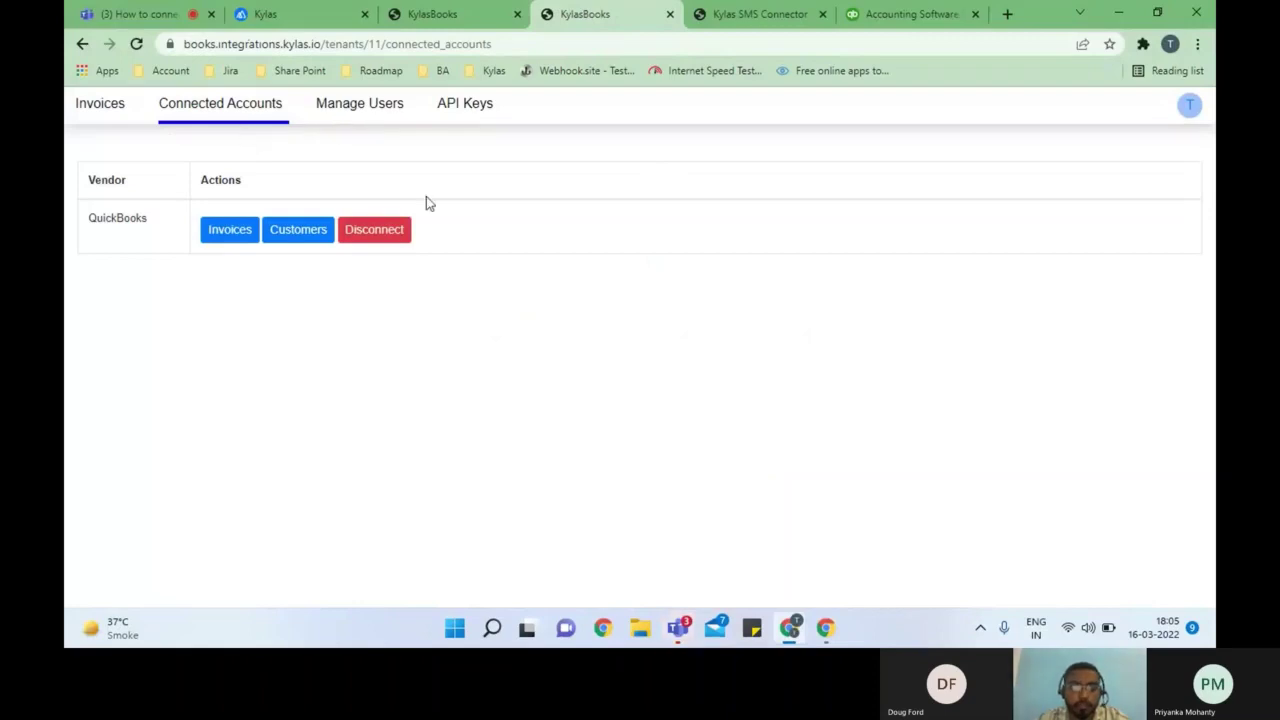
# Disconnect the QuickBooks account from KylasBooks and reconnect it by authorizing Kylas to connect to ABC Corp.
pyautogui.click(405, 229)
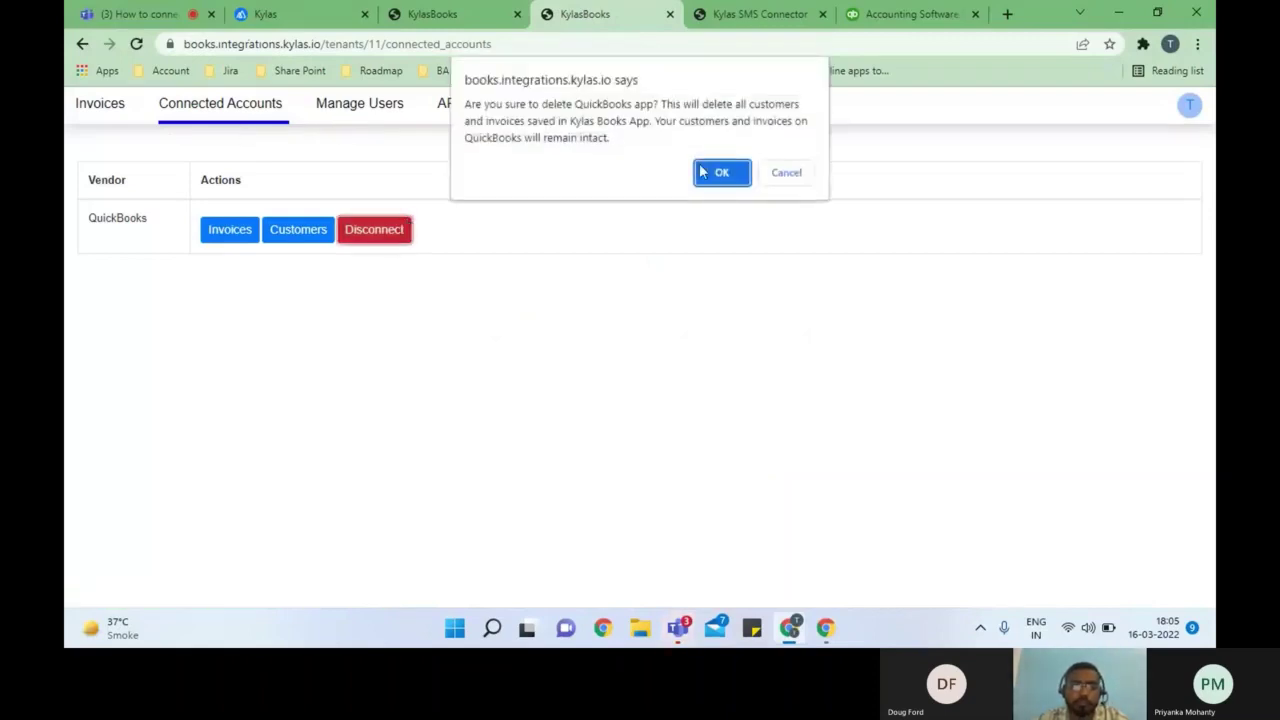
pyautogui.click(710, 172)
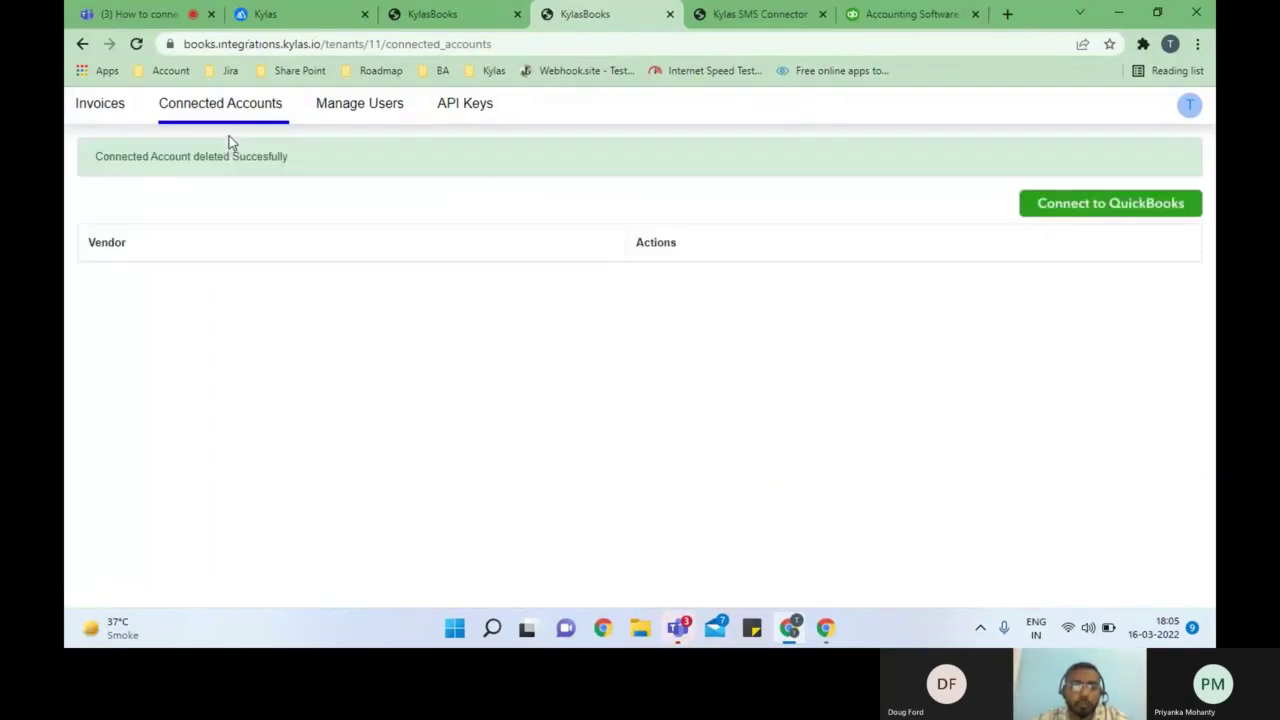
pyautogui.click(1072, 205)
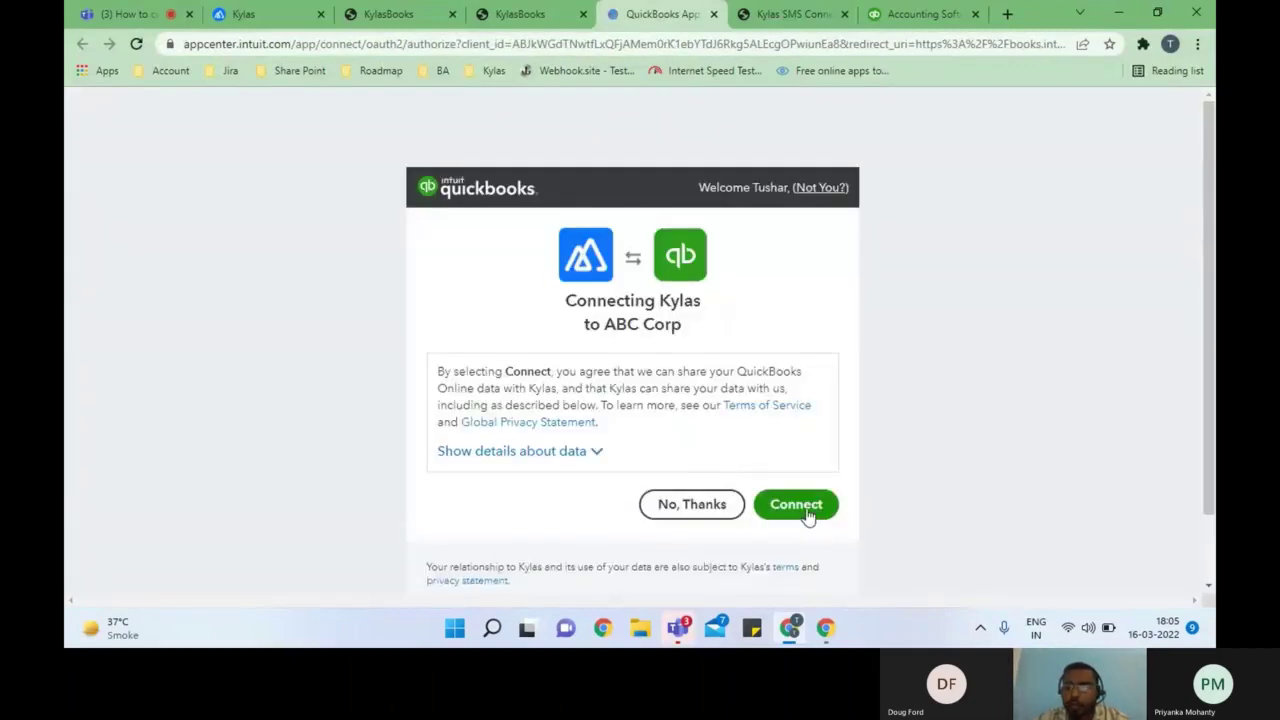
pyautogui.scroll(-1, 808, 516)
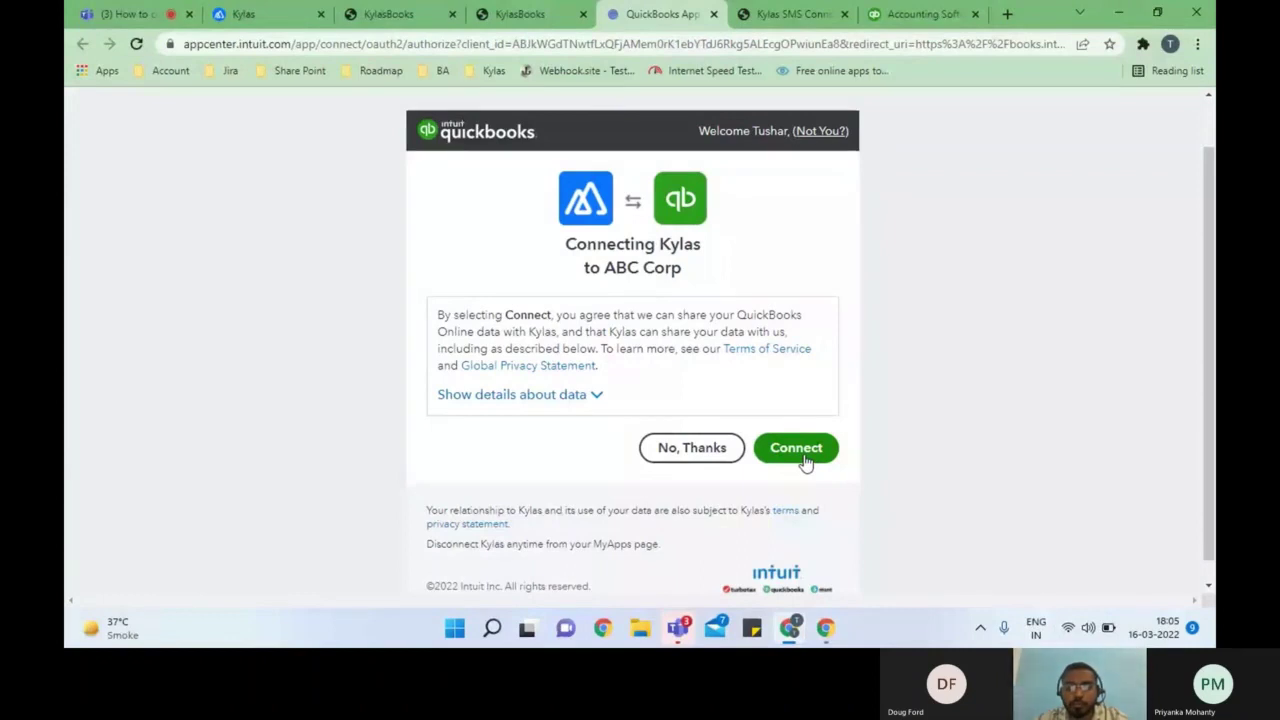
pyautogui.click(796, 450)
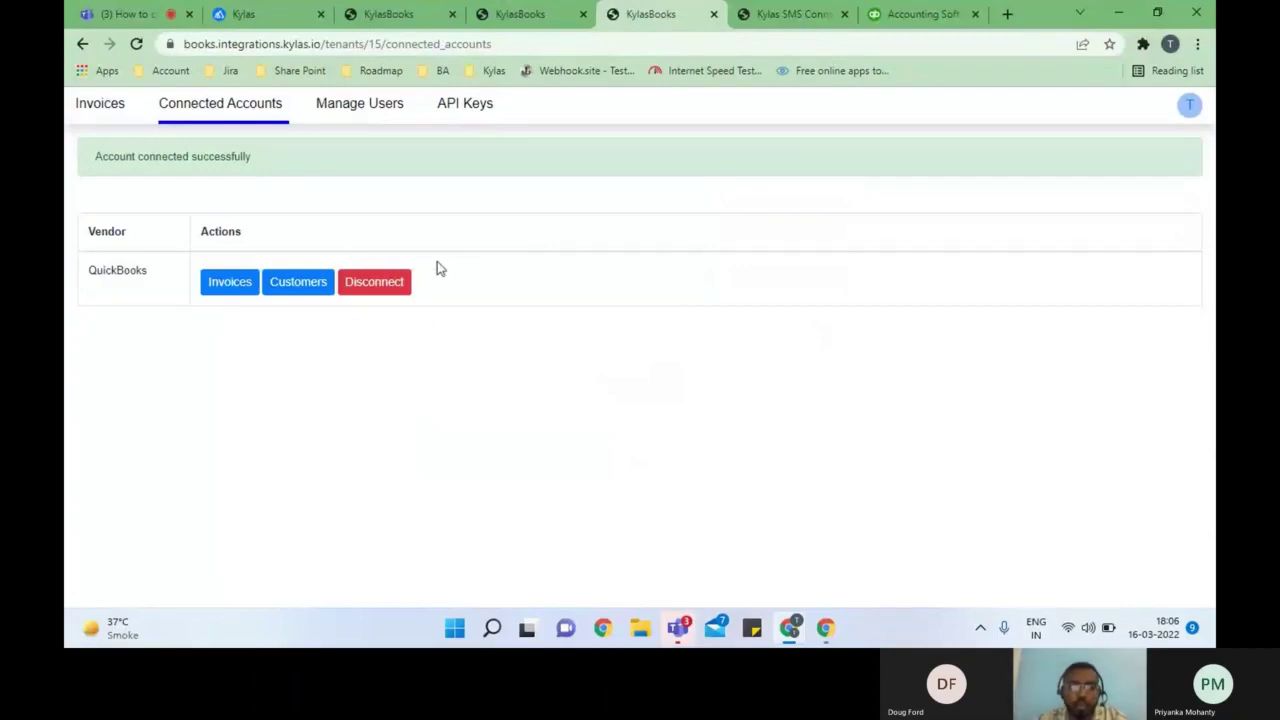
# Switch to Kylas, change from Marketplace to Kylas Sales and view the list of all deals.
pyautogui.click(278, 12)
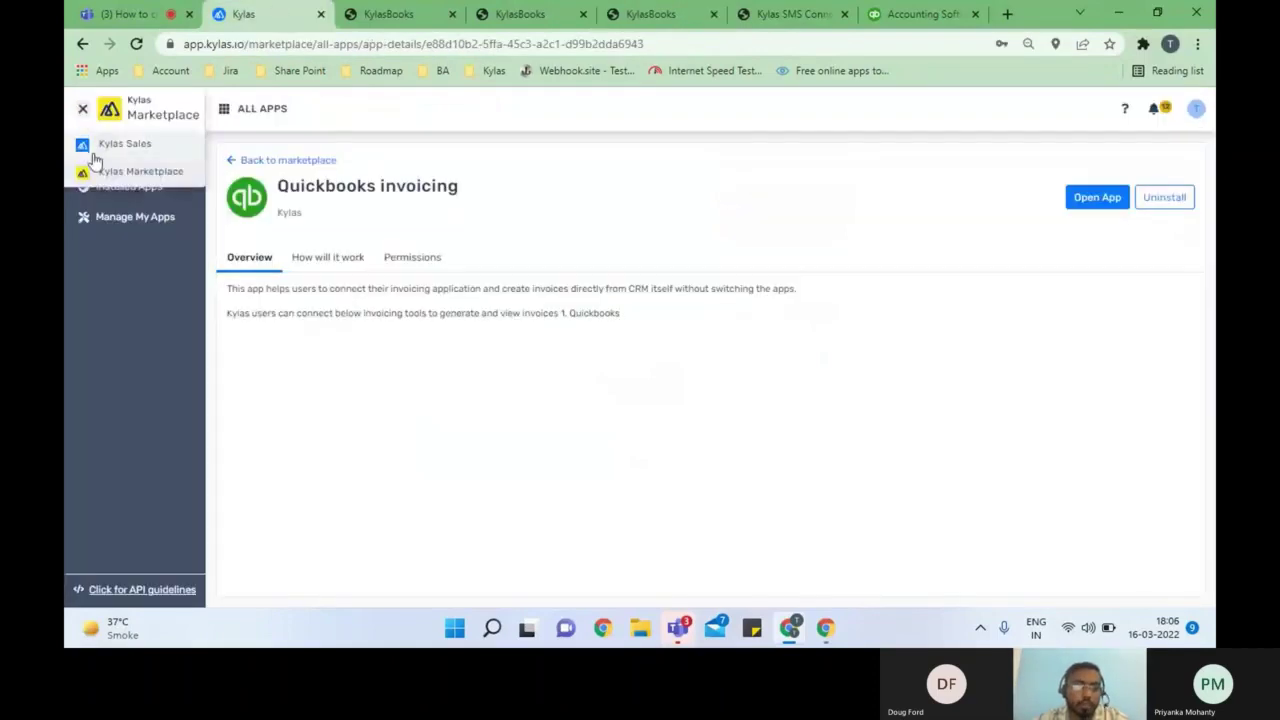
pyautogui.click(93, 153)
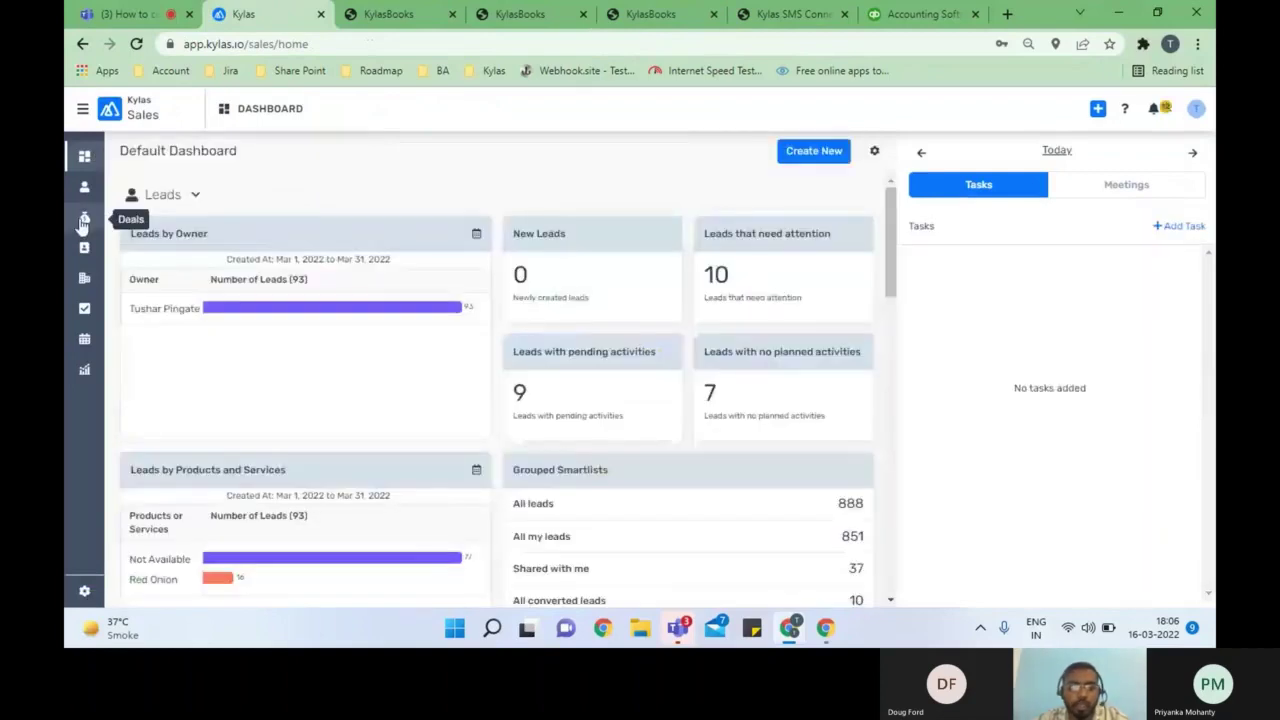
pyautogui.click(84, 219)
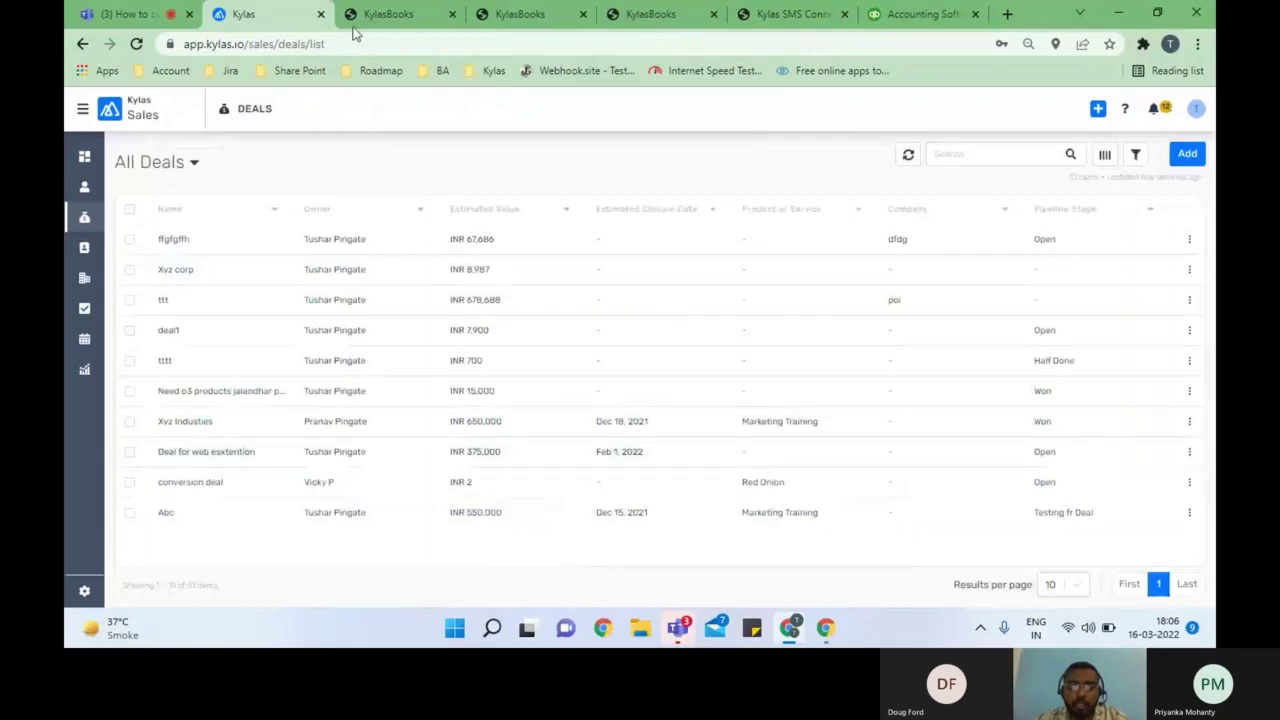
# Review the invoices, user management and connected accounts pages in the earlier KylasBooks sessions.
pyautogui.click(368, 28)
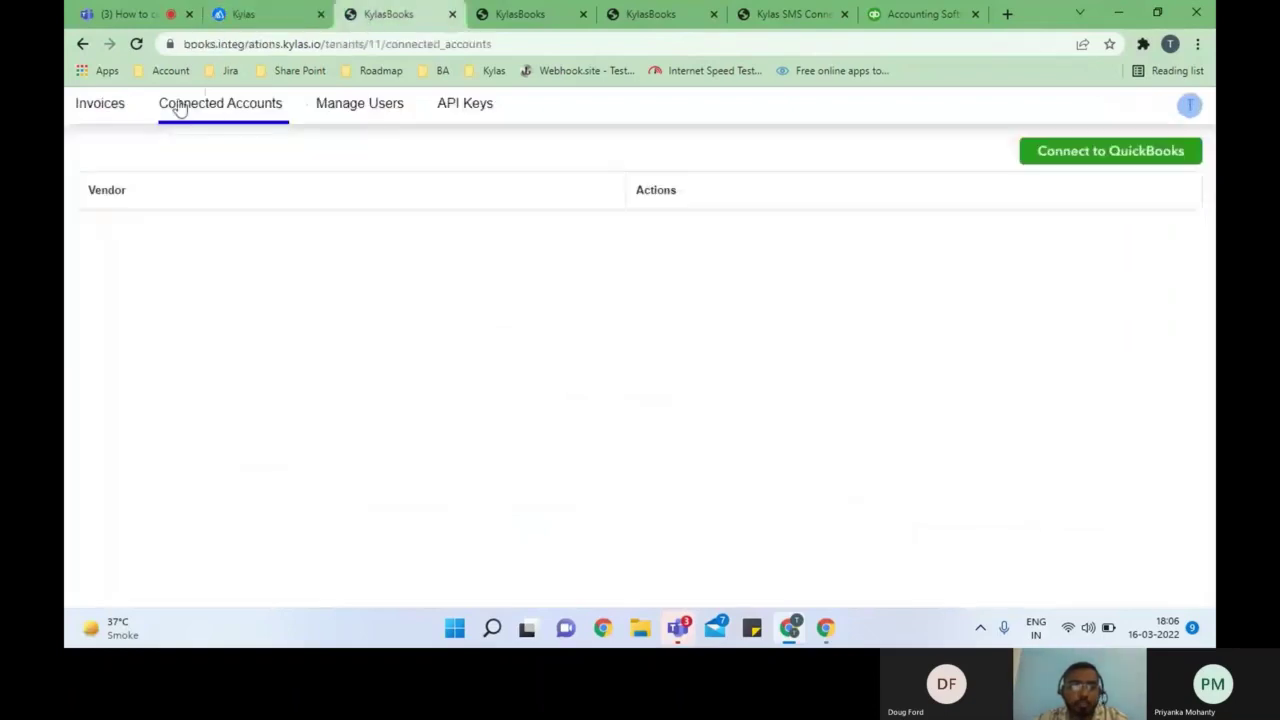
pyautogui.click(124, 110)
pyautogui.click(360, 106)
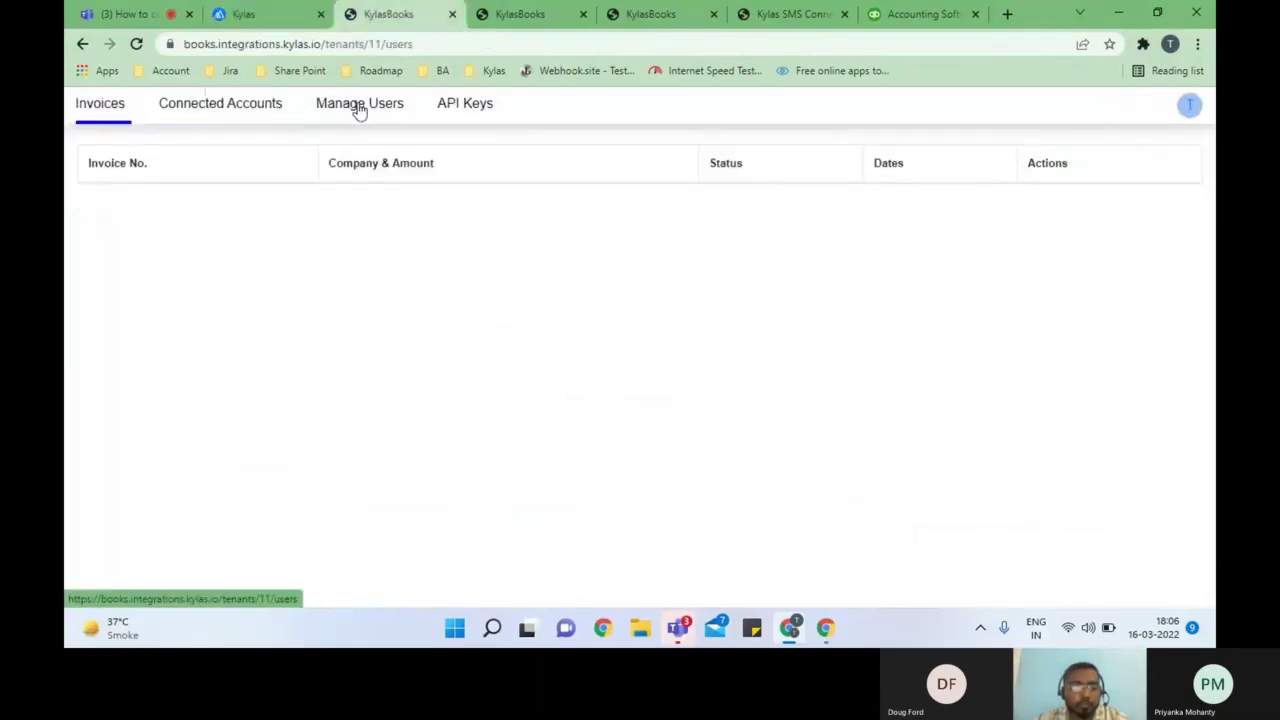
pyautogui.click(205, 103)
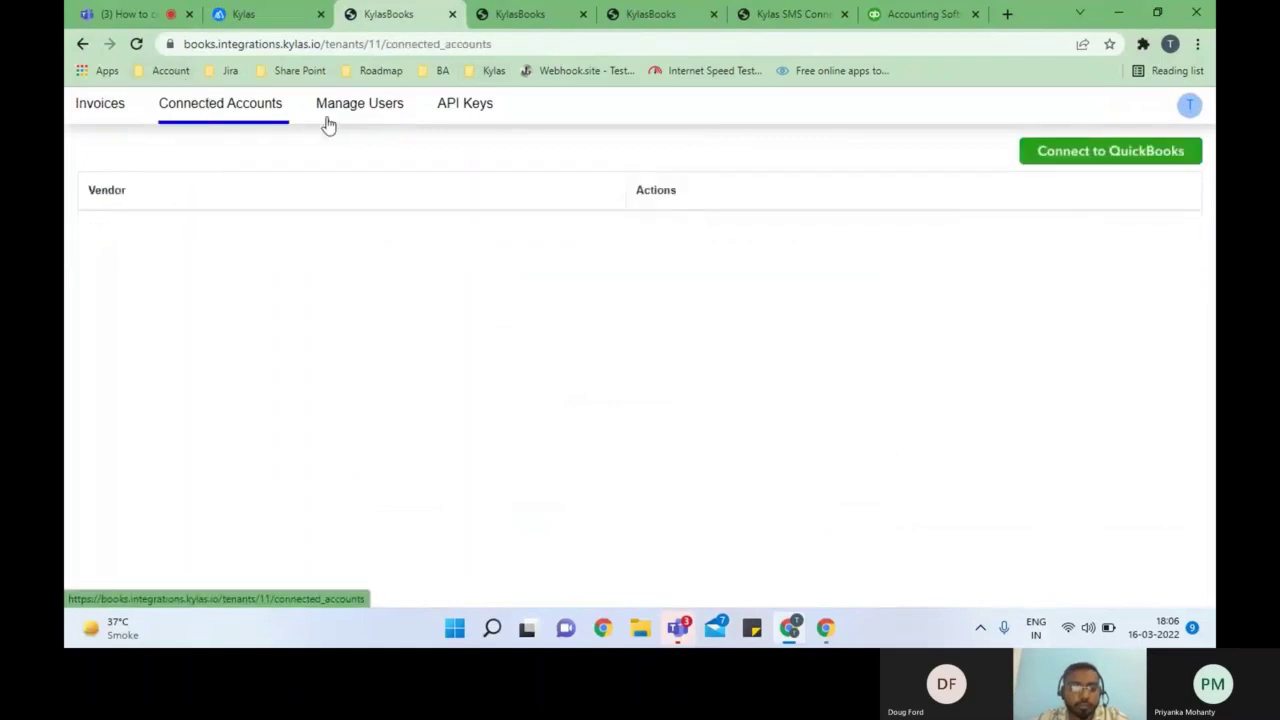
pyautogui.click(538, 12)
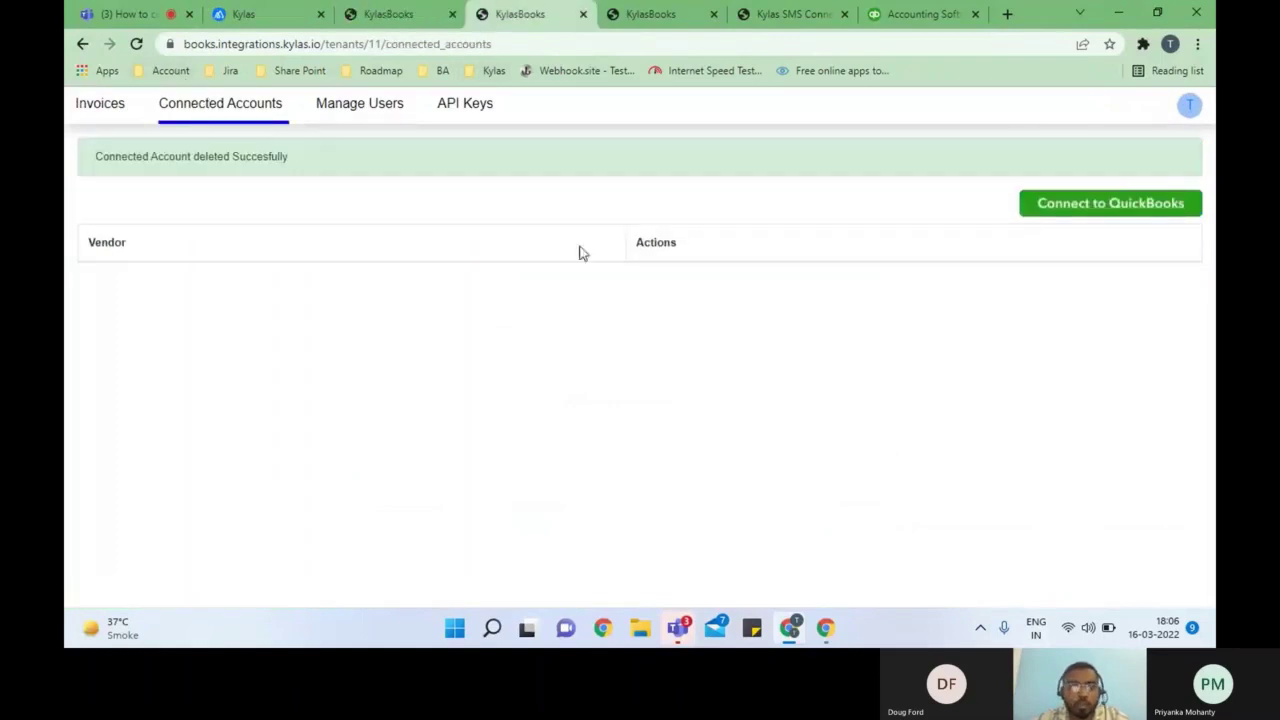
pyautogui.click(93, 108)
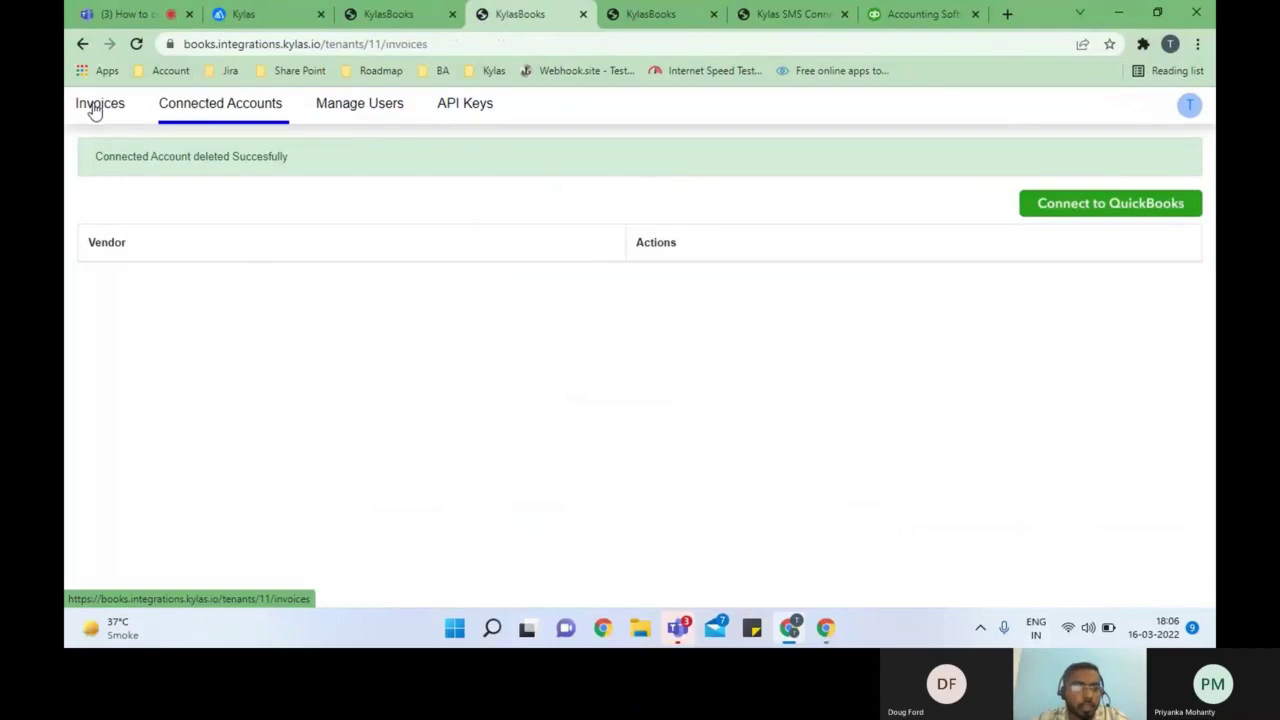
pyautogui.click(386, 103)
# Return to the reconnected QuickBooks account in KylasBooks and view its invoices.
pyautogui.click(620, 13)
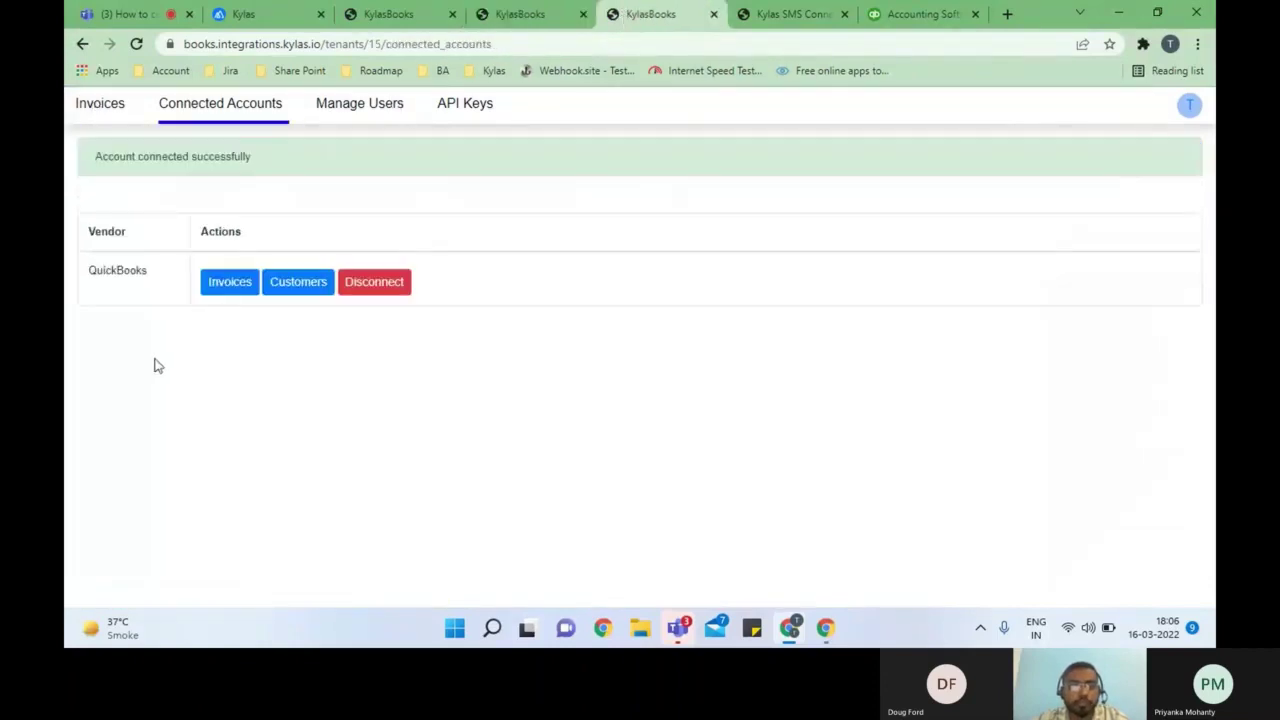
pyautogui.click(248, 284)
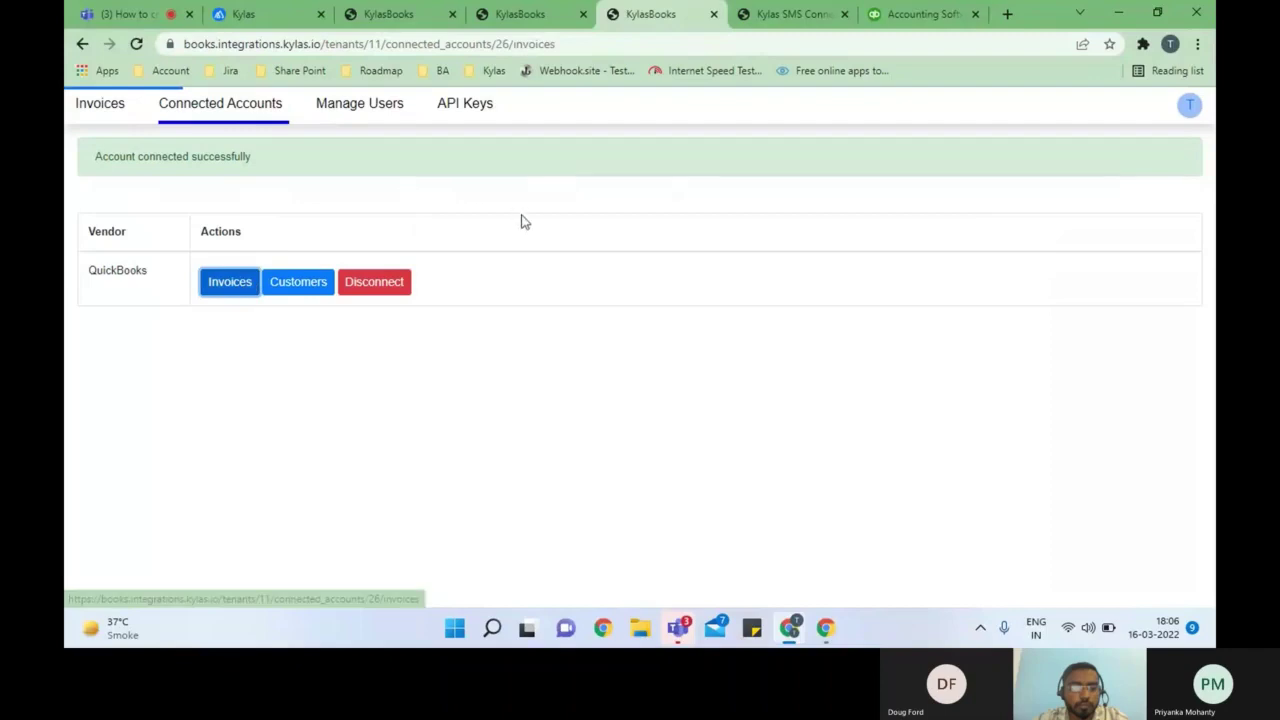
pyautogui.click(203, 275)
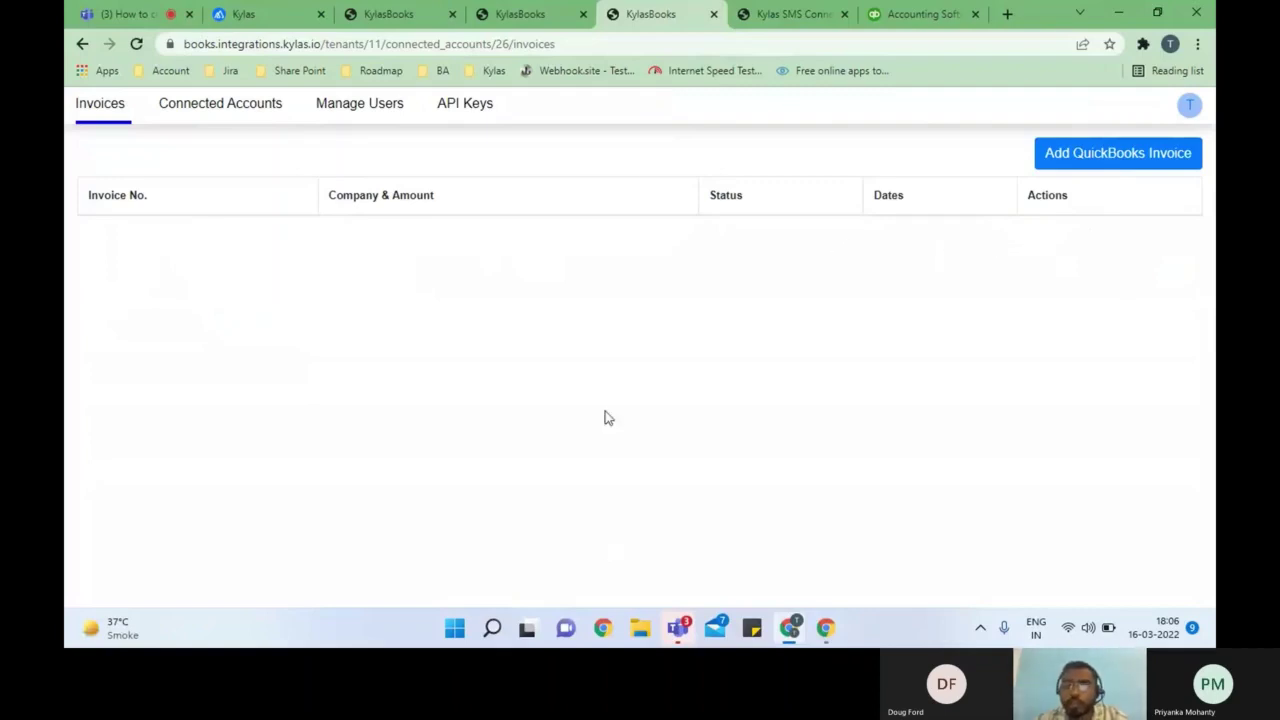
# Switch to the Microsoft Teams meeting and stop sharing the screen.
pyautogui.click(140, 8)
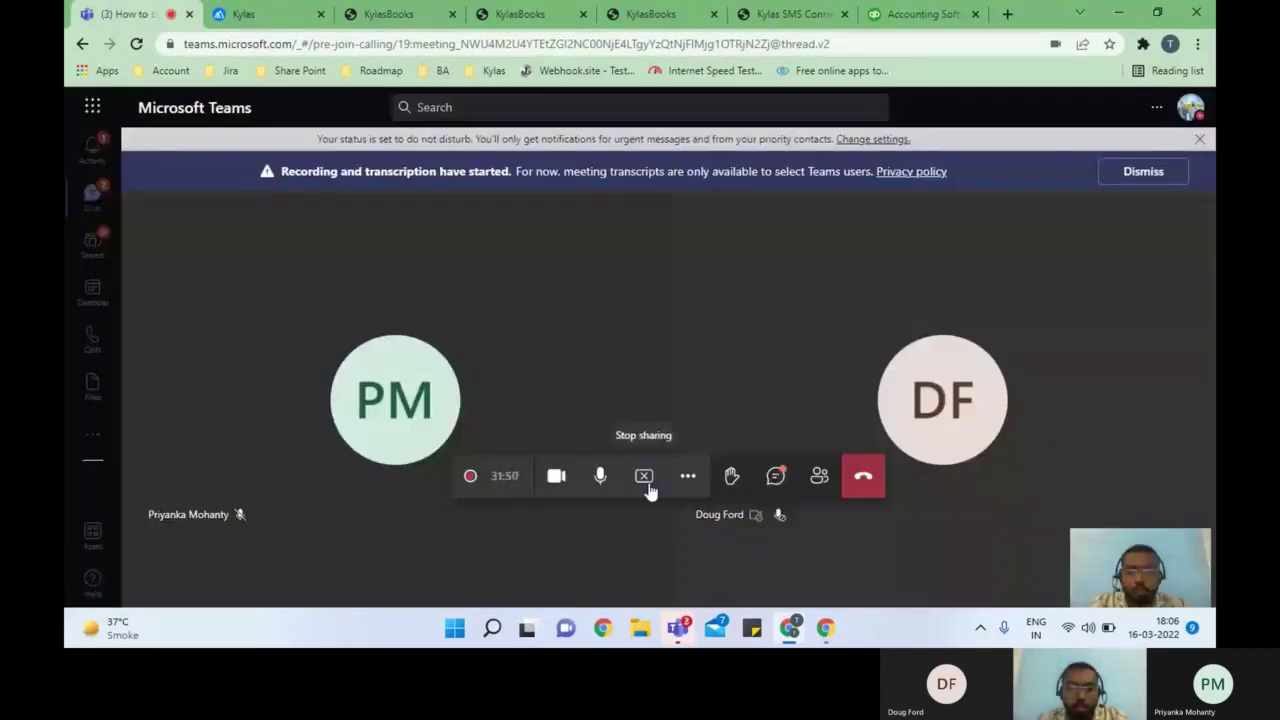
pyautogui.click(644, 476)
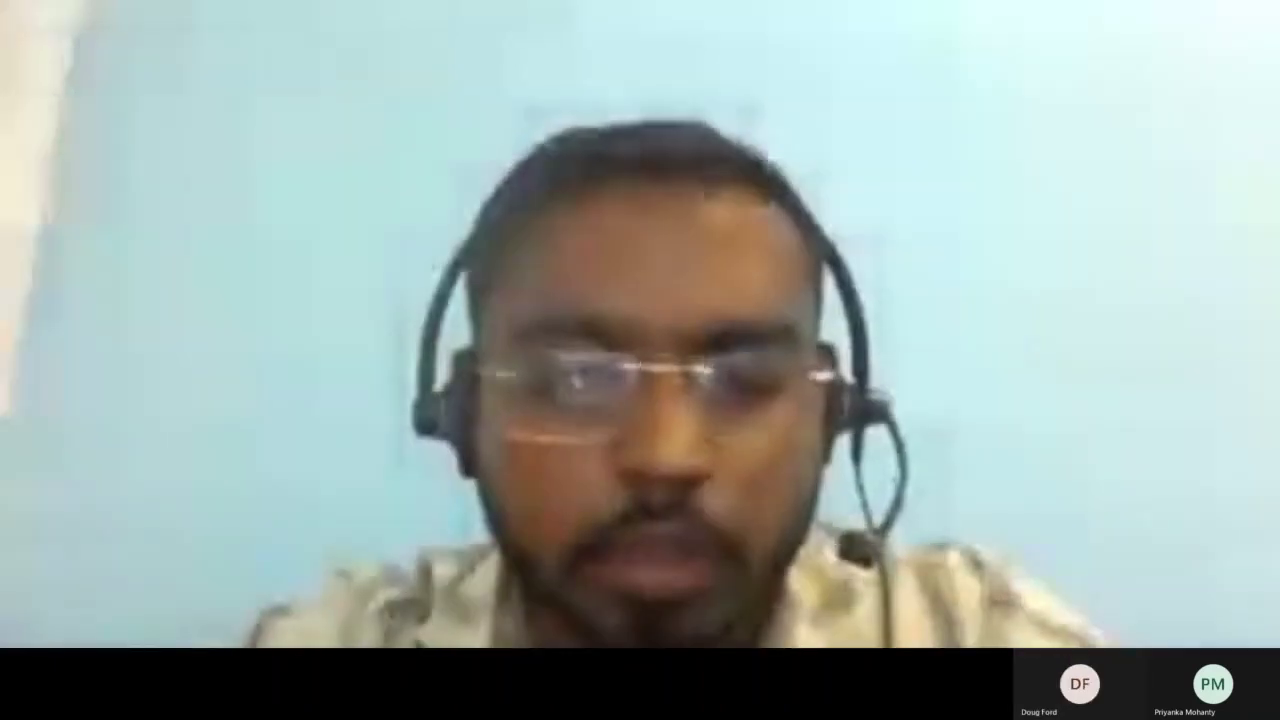